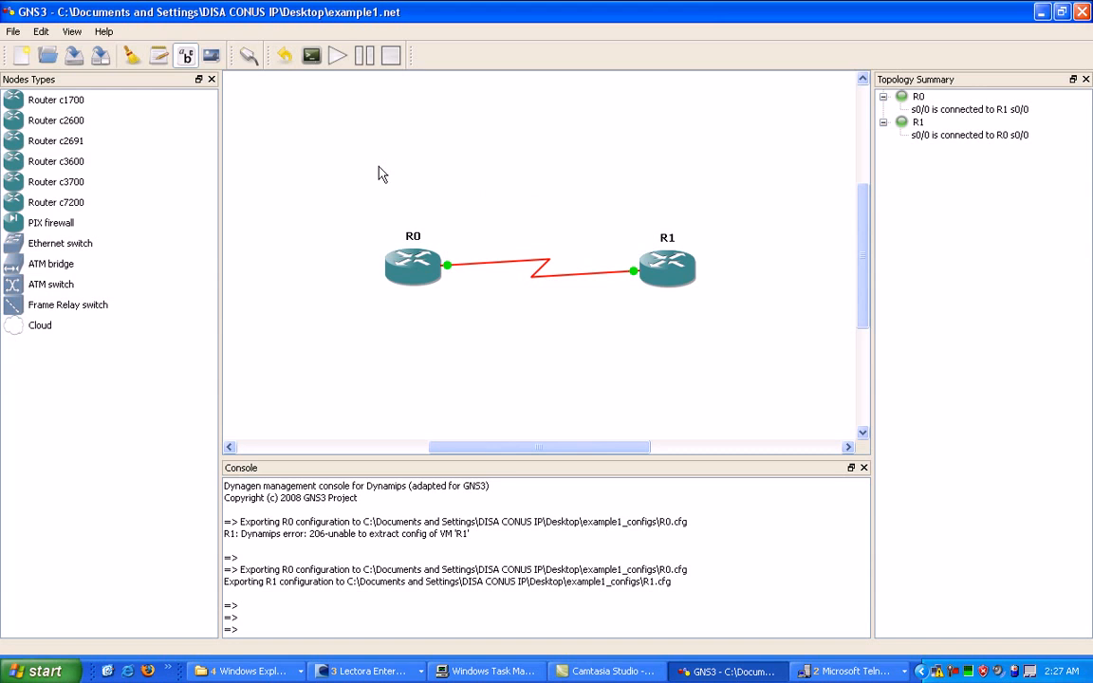
# Step: Add the note "192.168.1.0 /30" to the topology and position it just above the serial link between R0 and R1
pyautogui.click(159, 55)
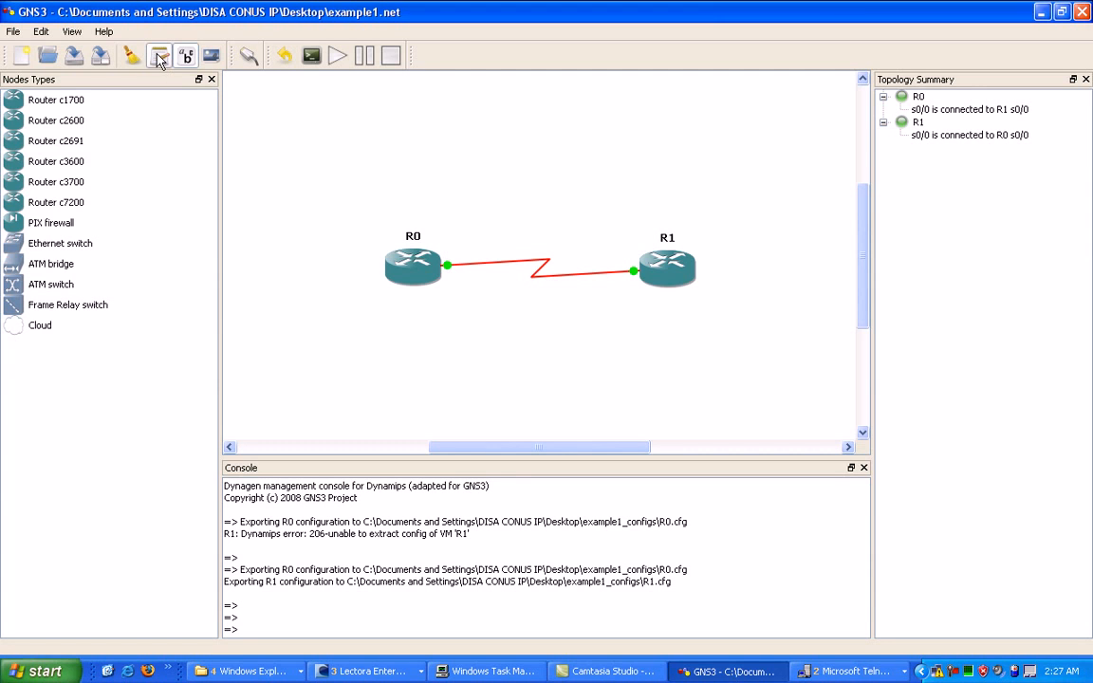
pyautogui.click(493, 203)
pyautogui.write('192.168')
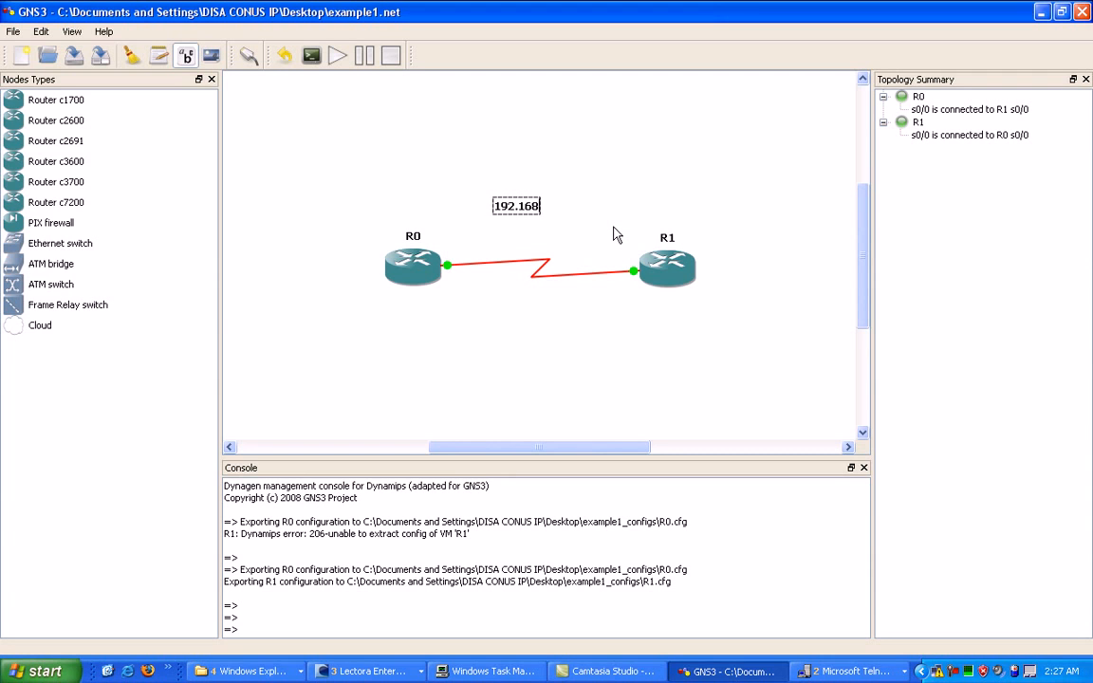
pyautogui.write('.1.0 /30')
pyautogui.click(610, 160)
pyautogui.moveTo(546, 206)
pyautogui.mouseDown()
pyautogui.moveTo(557, 206)
pyautogui.moveTo(547, 226)
pyautogui.mouseUp()
pyautogui.click(467, 245)
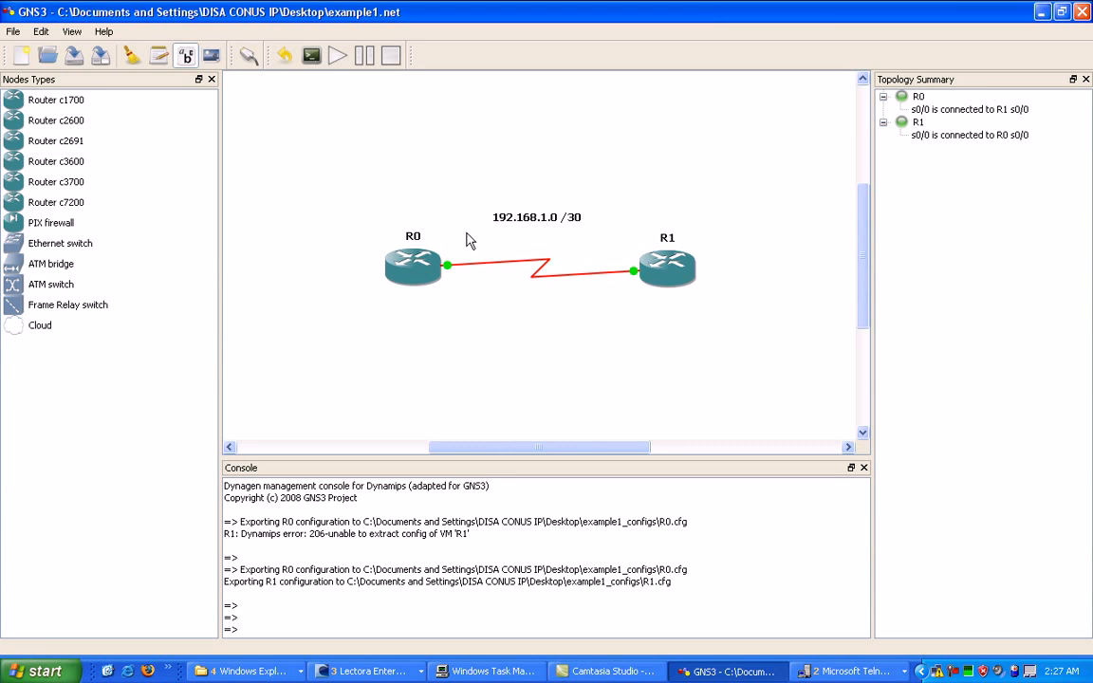
# Step: Add a ".1" note beside R0's end of the serial link
pyautogui.click(158, 55)
pyautogui.click(453, 249)
pyautogui.write('.1')
pyautogui.click(479, 252)
# Step: Add a ".2" note beside R1's end of the serial link and adjust the placement of the ".1" note
pyautogui.click(160, 55)
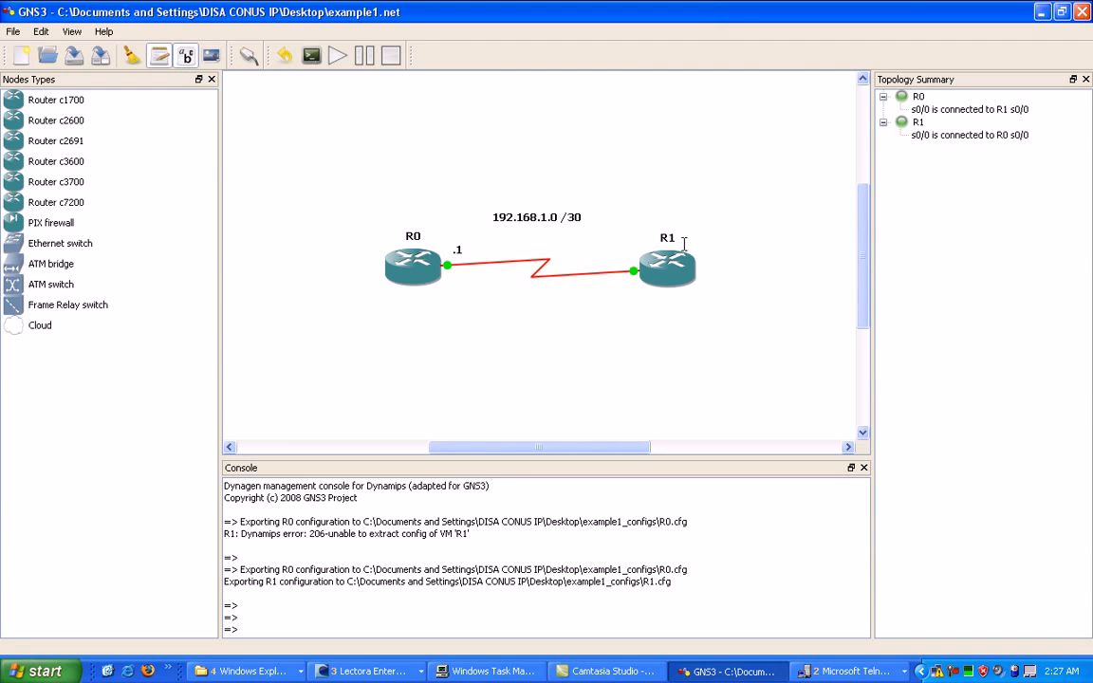
pyautogui.click(624, 255)
pyautogui.write('.2')
pyautogui.click(600, 211)
pyautogui.click(631, 256)
pyautogui.click(626, 233)
pyautogui.click(457, 253)
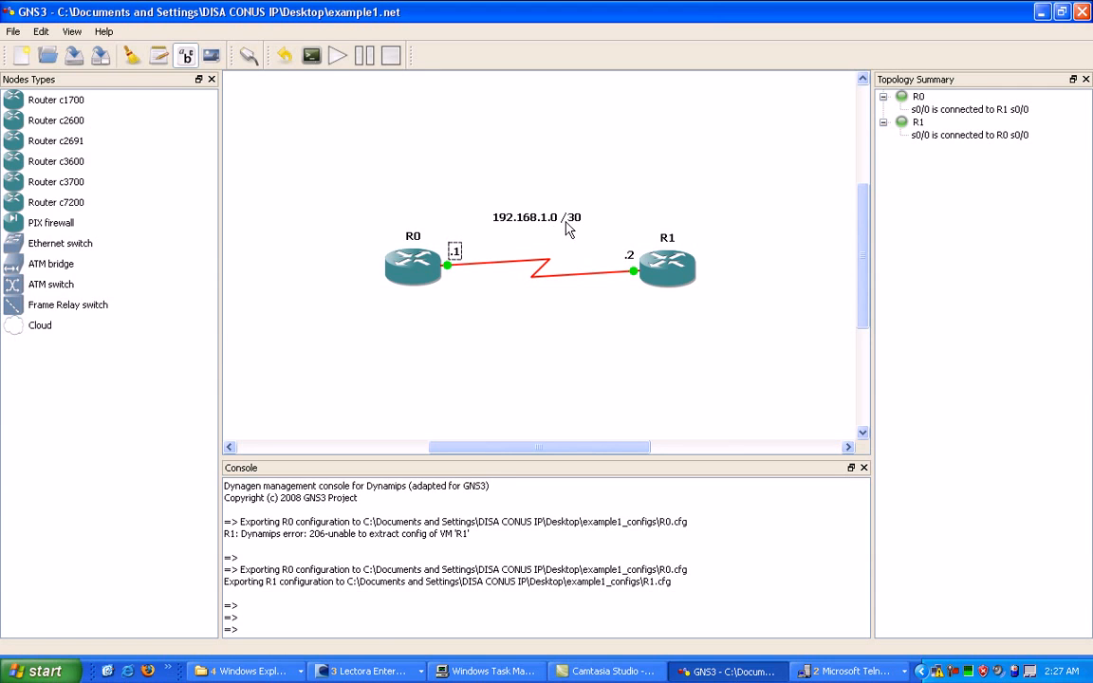
pyautogui.click(583, 249)
# Step: Bring the Telnet consoles of R0 and R1 to the front
pyautogui.click(849, 671)
pyautogui.click(851, 647)
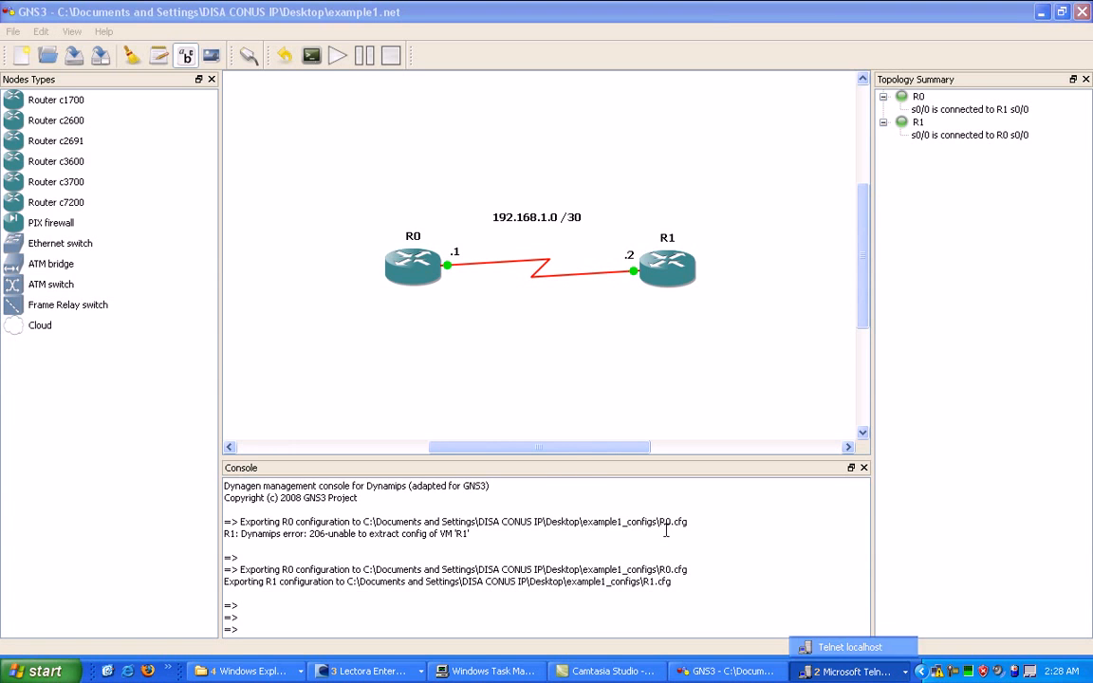
pyautogui.click(849, 671)
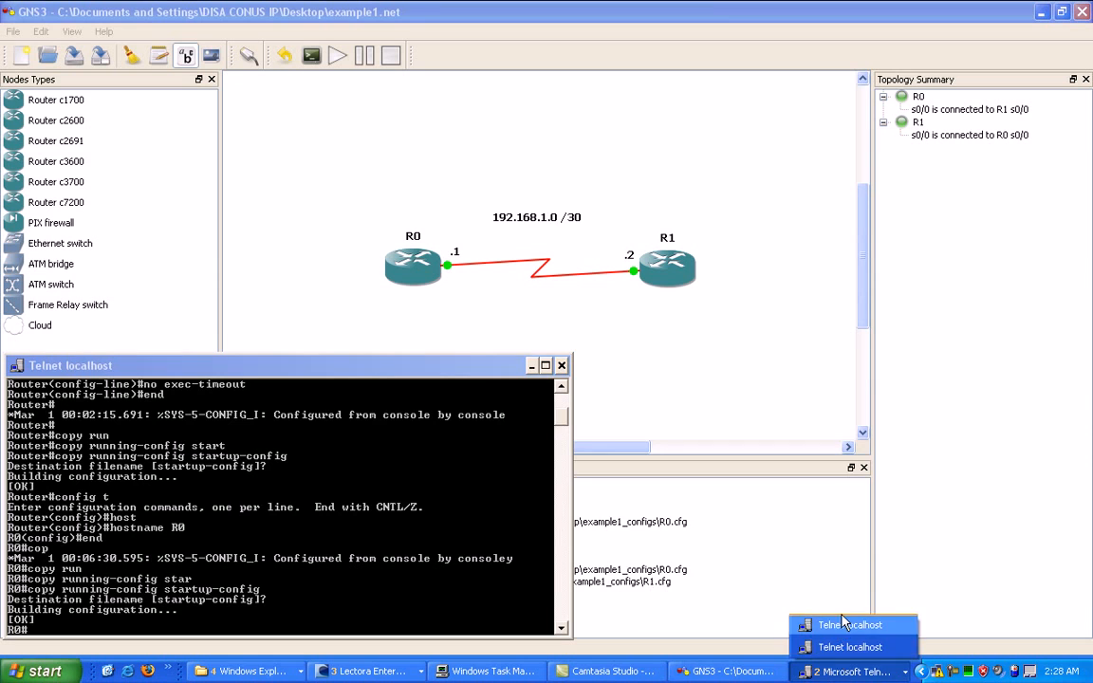
pyautogui.click(842, 625)
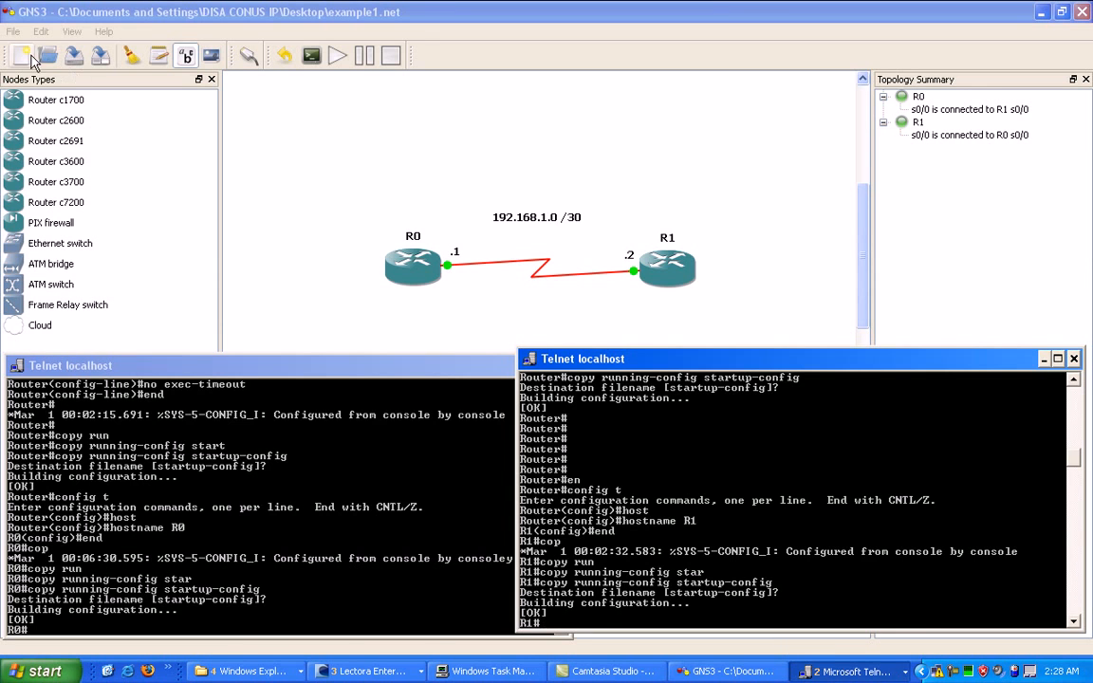
# Step: Save the example1.net topology
pyautogui.click(35, 11)
pyautogui.click(15, 31)
pyautogui.click(28, 86)
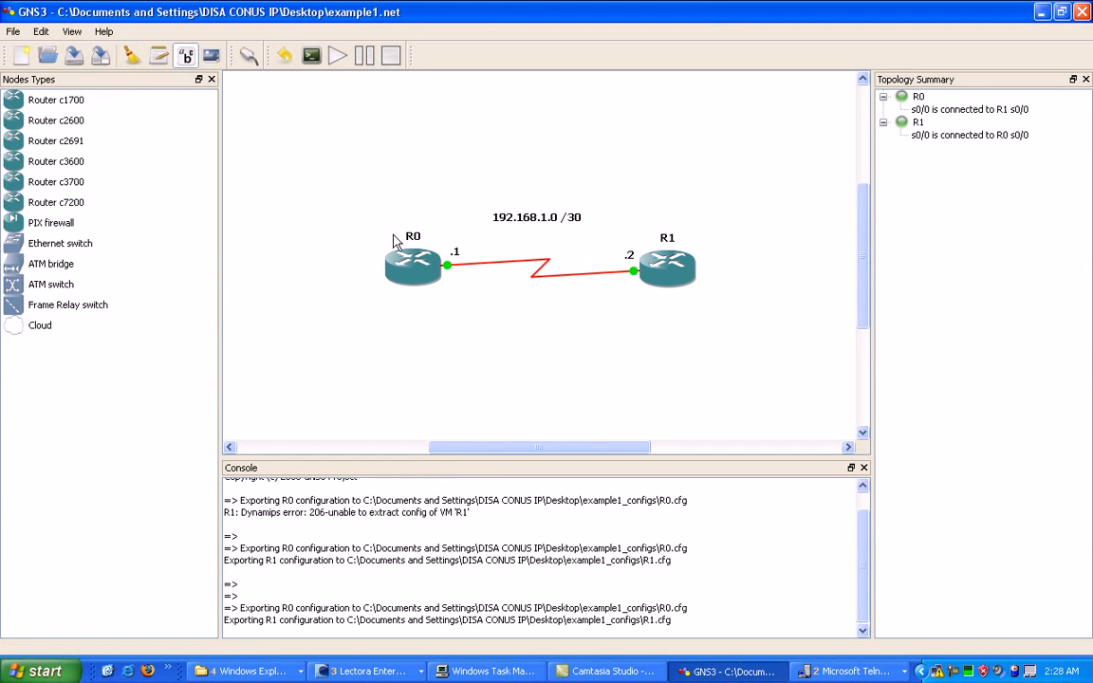
# Step: Show both Telnet consoles over the topology and bring up fresh prompt lines in R0's console
pyautogui.click(823, 670)
pyautogui.click(828, 651)
pyautogui.click(836, 670)
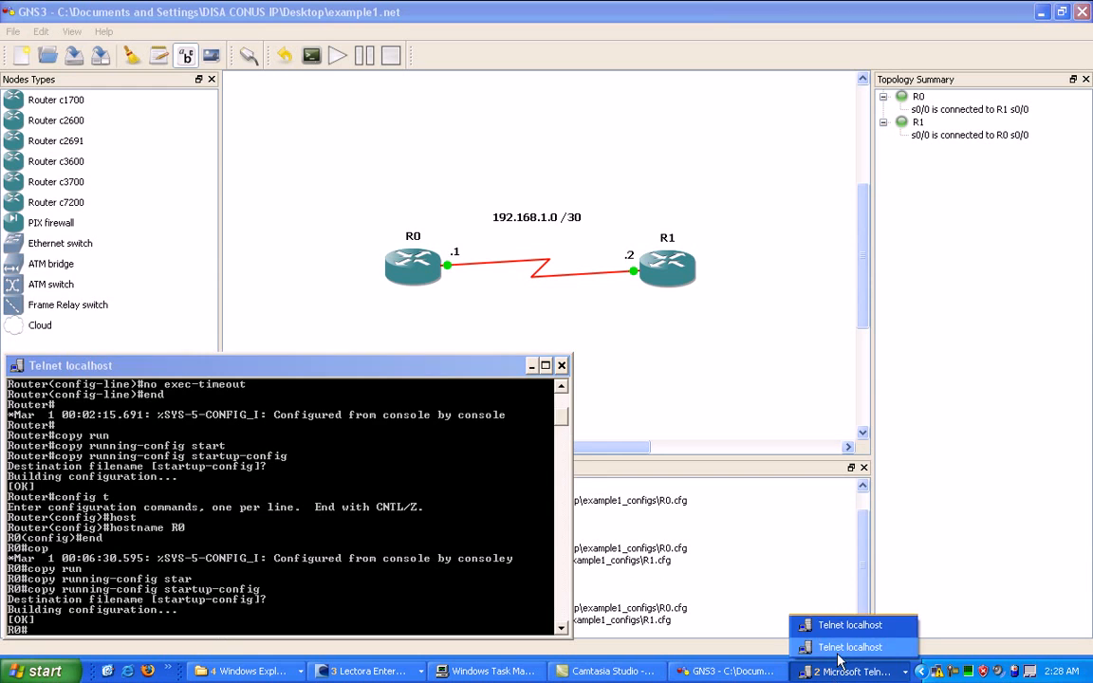
pyautogui.click(847, 626)
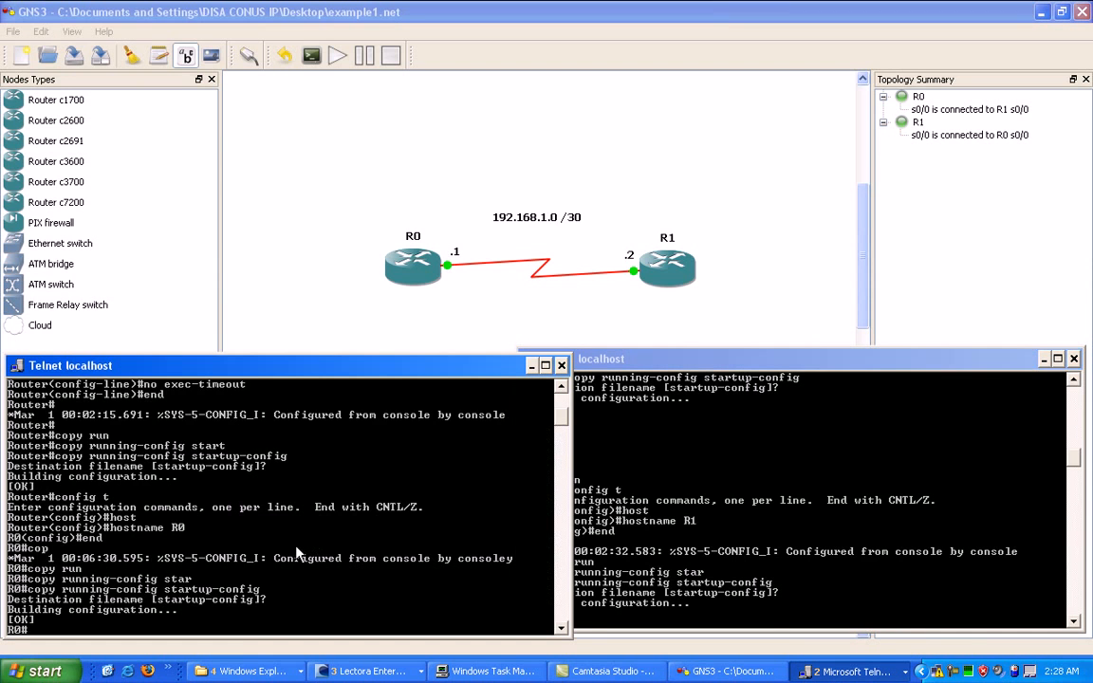
pyautogui.press('Return')
pyautogui.press('Return')
pyautogui.press('Return')
pyautogui.press('Return')
pyautogui.press('Return')
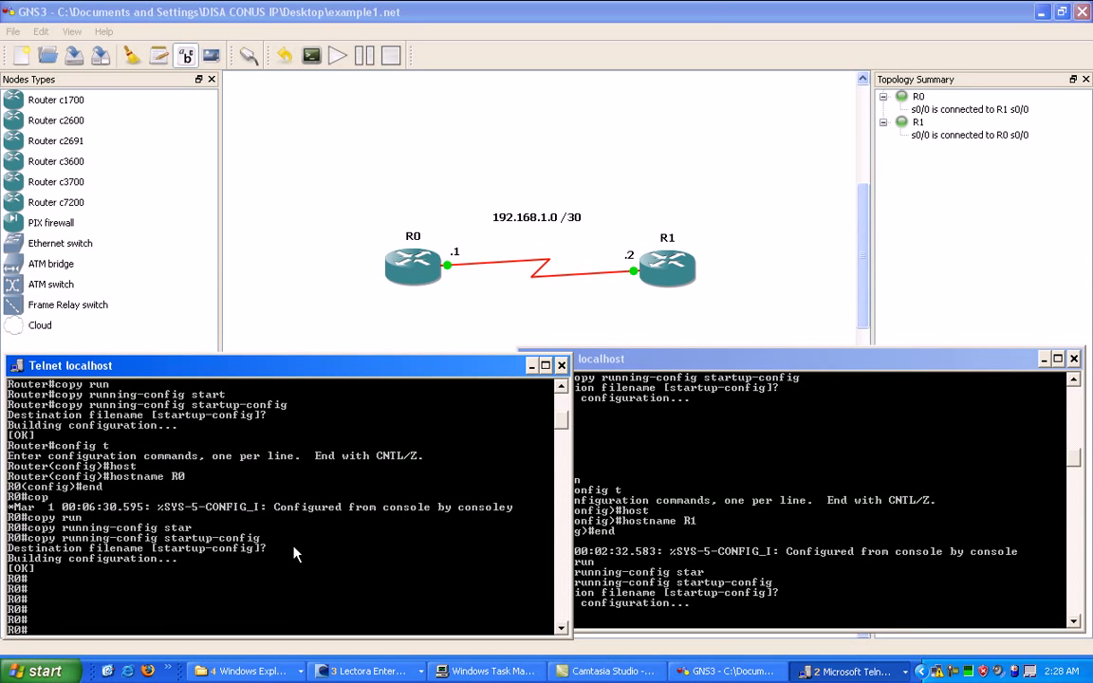
# Step: On R0, set the description of interface s0/0 to Connection_to_R1 and leave configuration mode
pyautogui.write('config t')
pyautogui.press('Return')
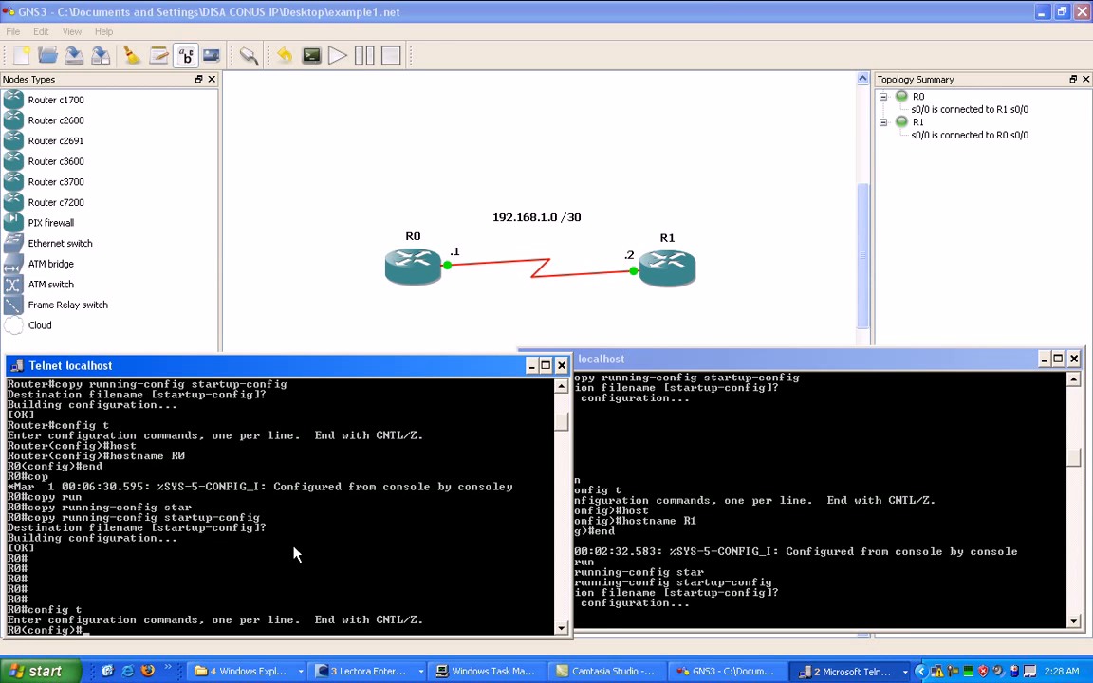
pyautogui.write('int s0/0')
pyautogui.press('Return')
pyautogui.write('description')
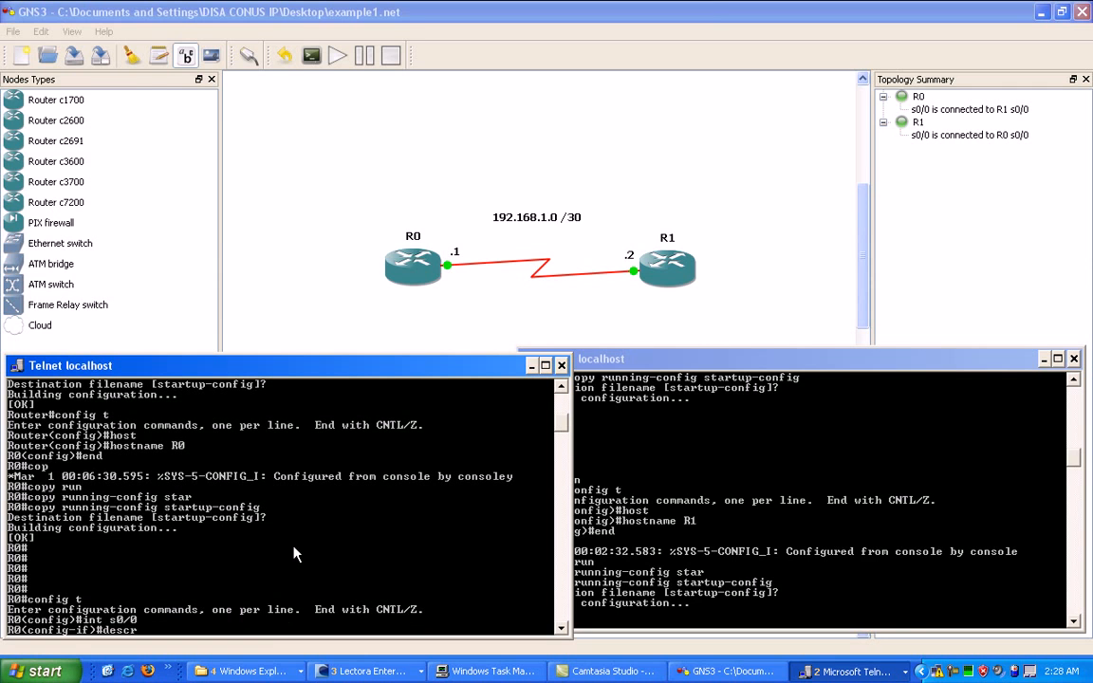
pyautogui.press('Tab')
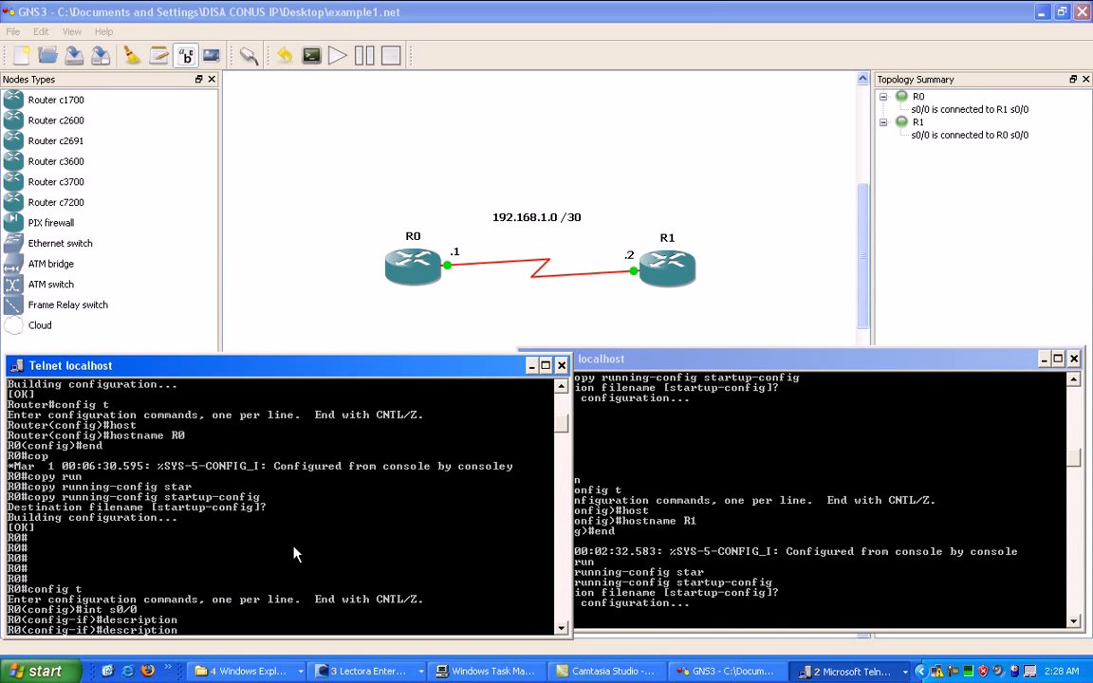
pyautogui.write('c')
pyautogui.press('BackSpace')
pyautogui.write('Connection_to_R1')
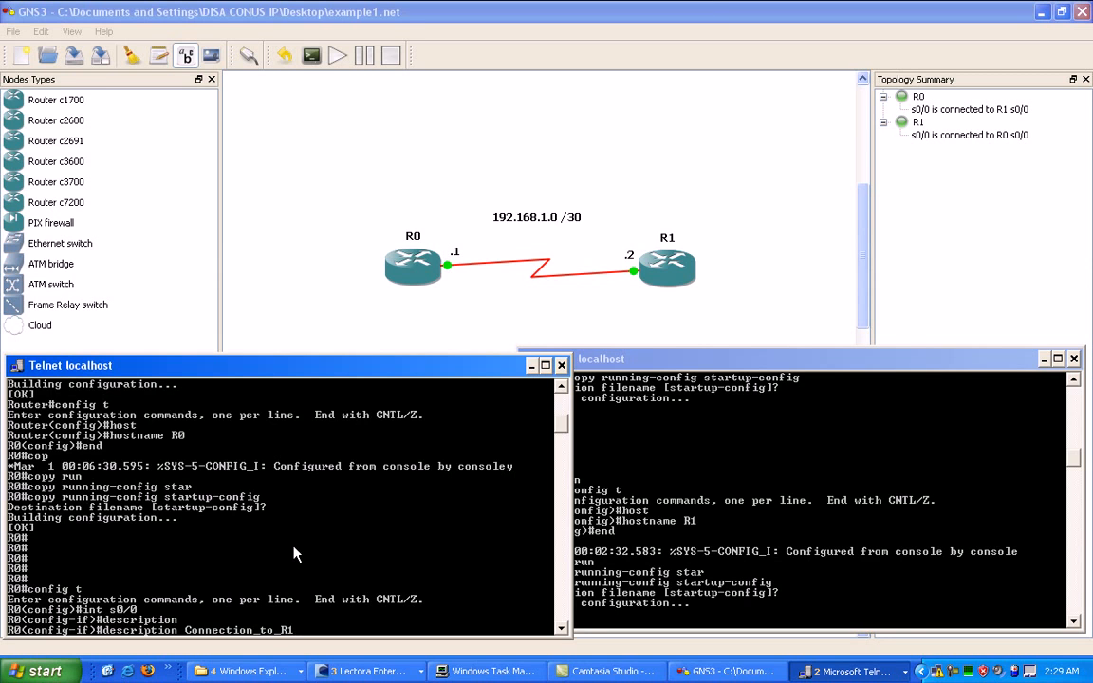
pyautogui.press('Return')
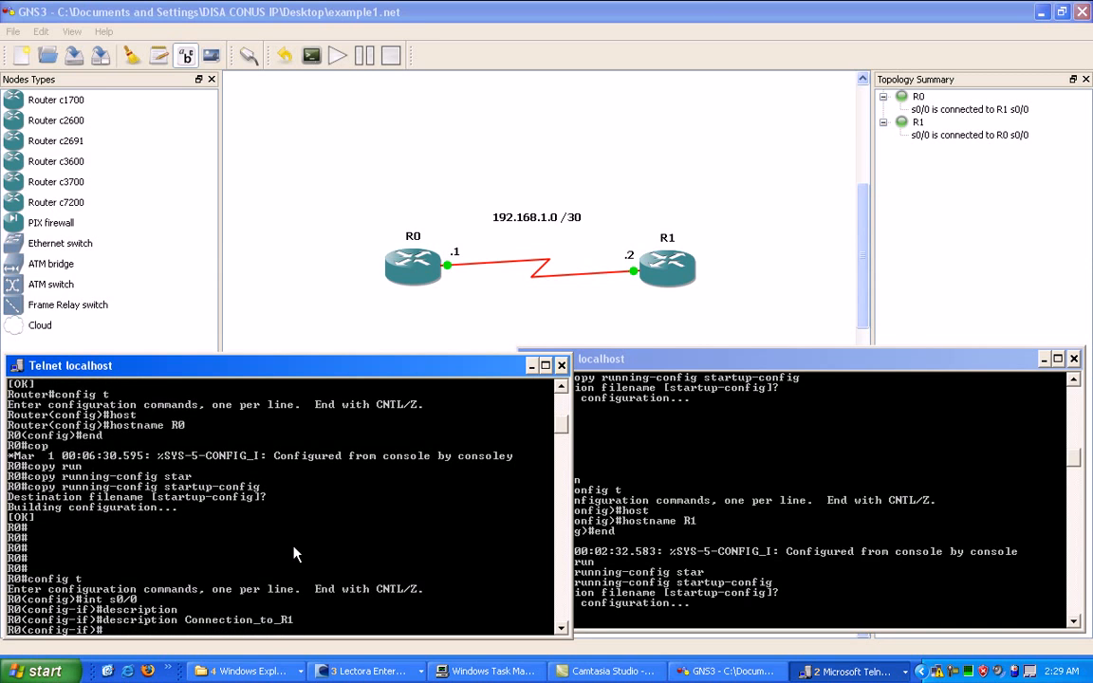
pyautogui.write('end')
pyautogui.press('Return')
# Step: Display the full details of interface s0/0 on R0
pyautogui.write('show')
pyautogui.press('Tab')
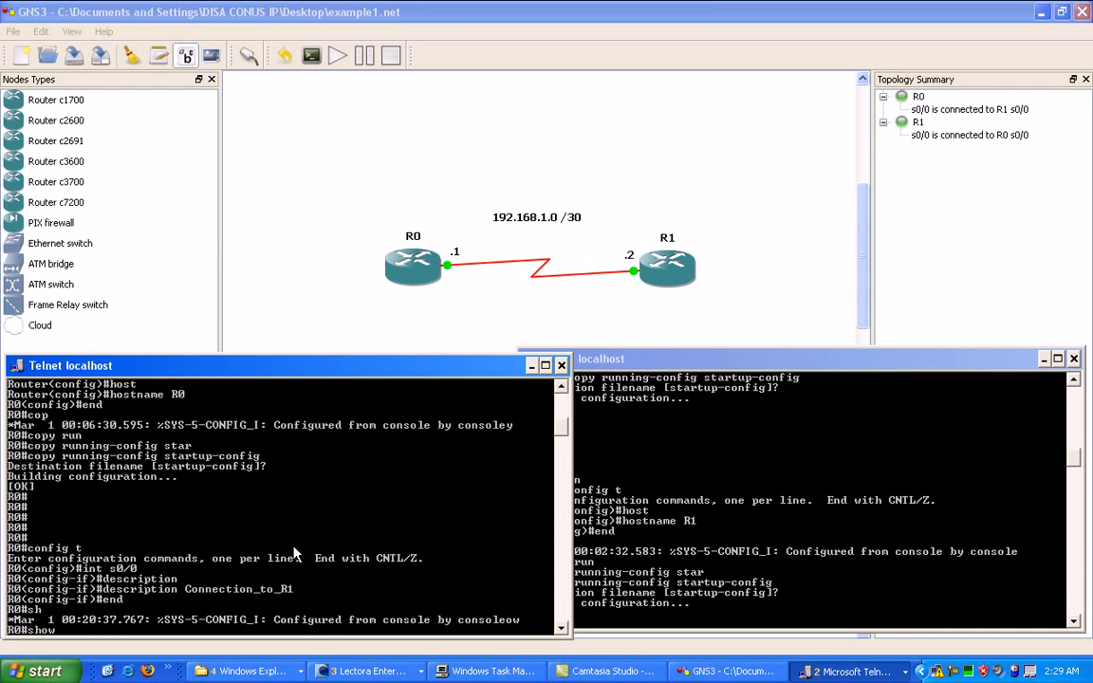
pyautogui.write('int desc')
pyautogui.press('BackSpace')
pyautogui.press('BackSpace')
pyautogui.press('BackSpace')
pyautogui.write('s0/0')
pyautogui.press('Return')
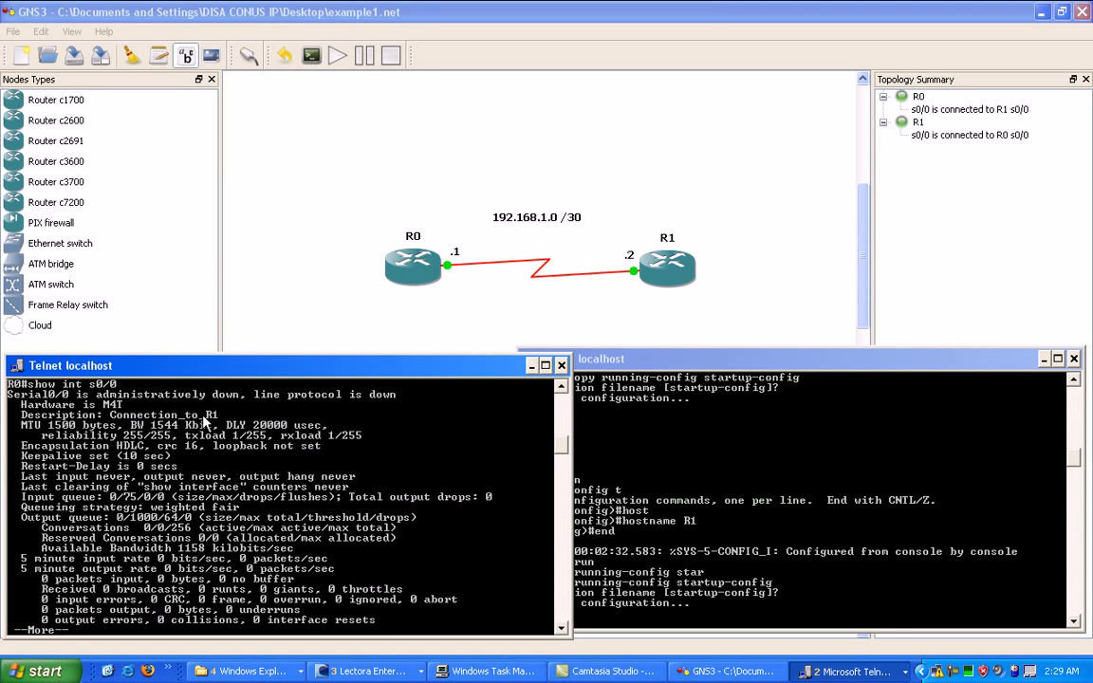
pyautogui.press('space')
# Step: List the interface descriptions on R0 with show int description
pyautogui.write('show int desc')
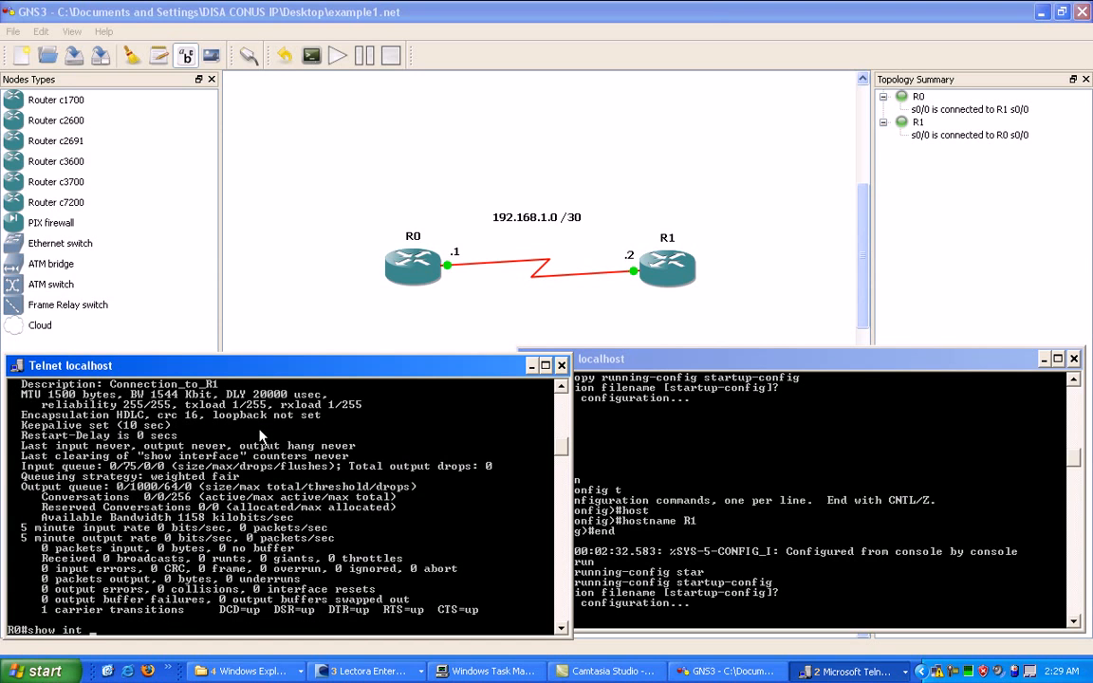
pyautogui.press('Tab')
pyautogui.press('Return')
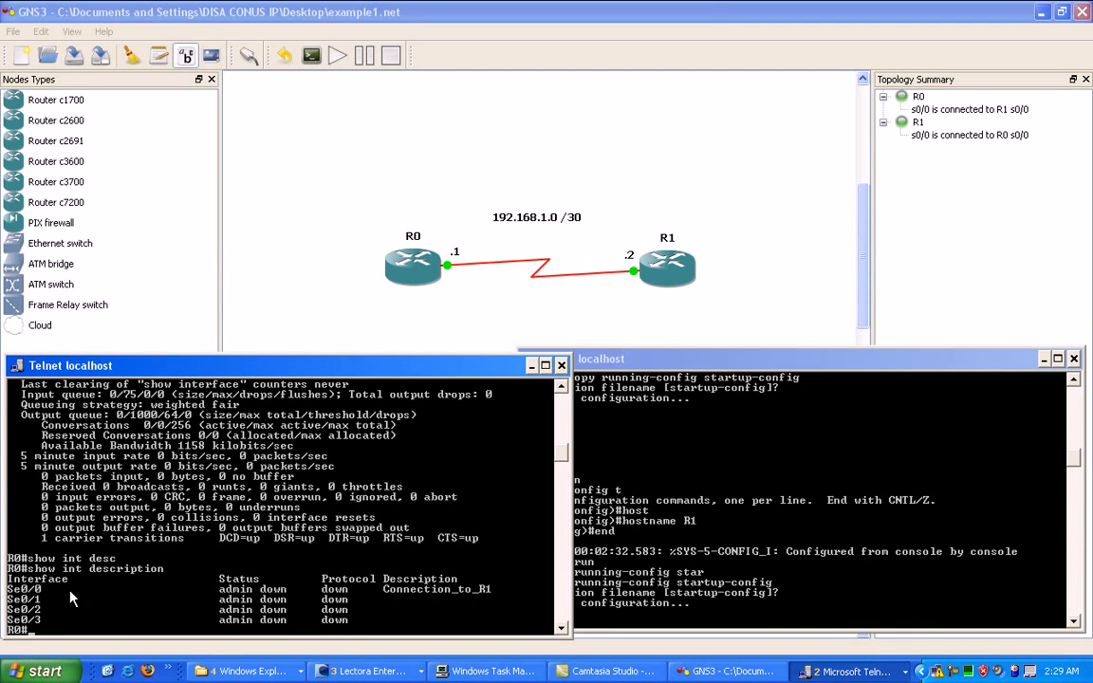
# Step: On R1, set the description of interface s0/0 to Connection_to_R0 and leave configuration mode
pyautogui.click(689, 585)
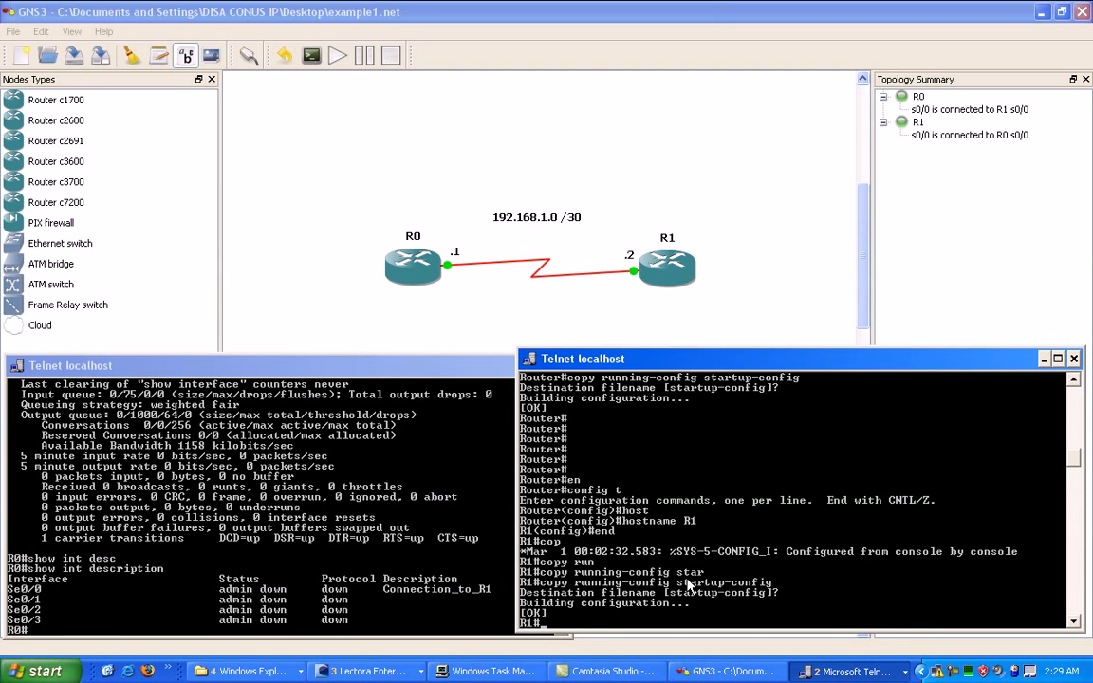
pyautogui.write('config t')
pyautogui.press('Return')
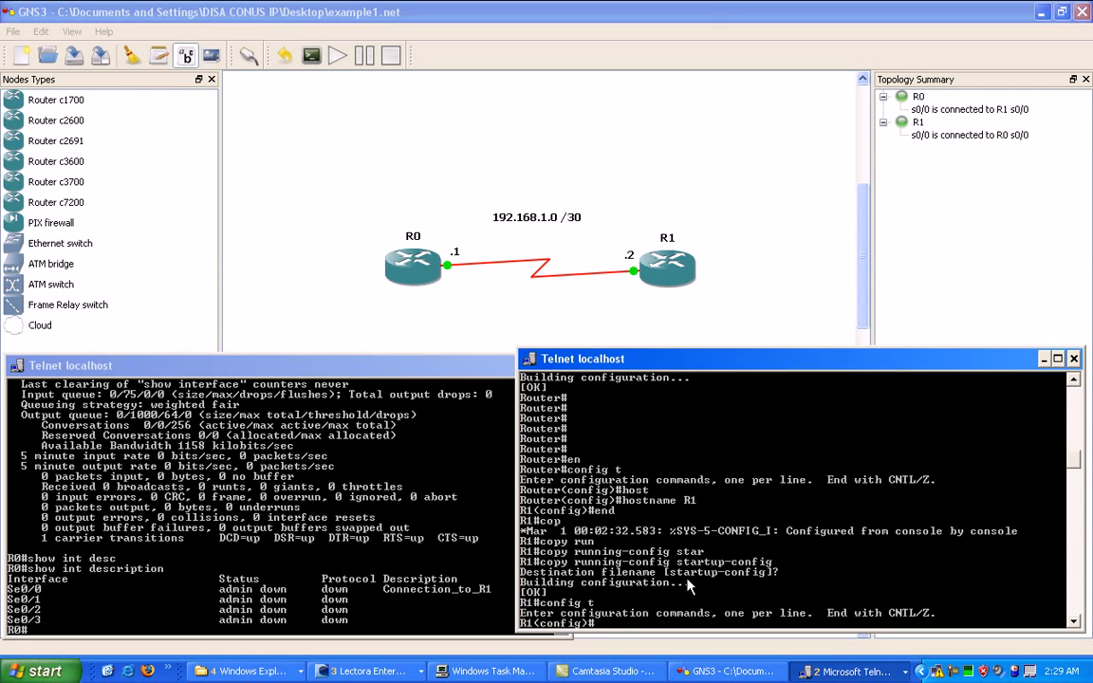
pyautogui.write('int s0/0')
pyautogui.press('Return')
pyautogui.write('desc')
pyautogui.press('Tab')
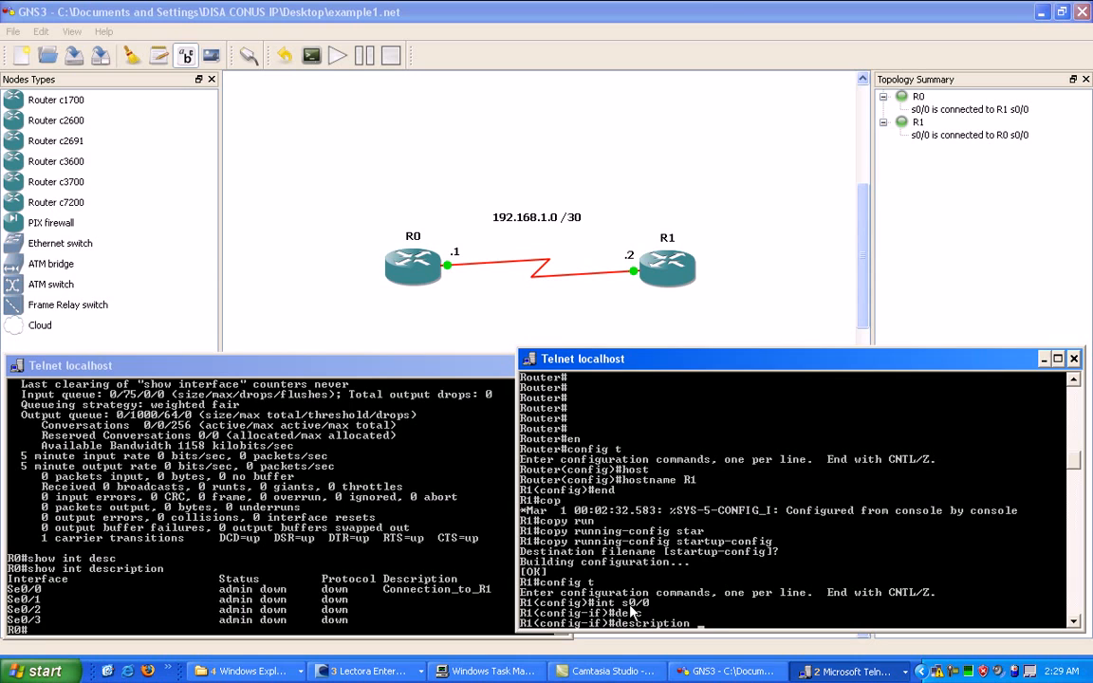
pyautogui.write('Connection_to_R0')
pyautogui.press('Return')
pyautogui.write('end')
pyautogui.press('Return')
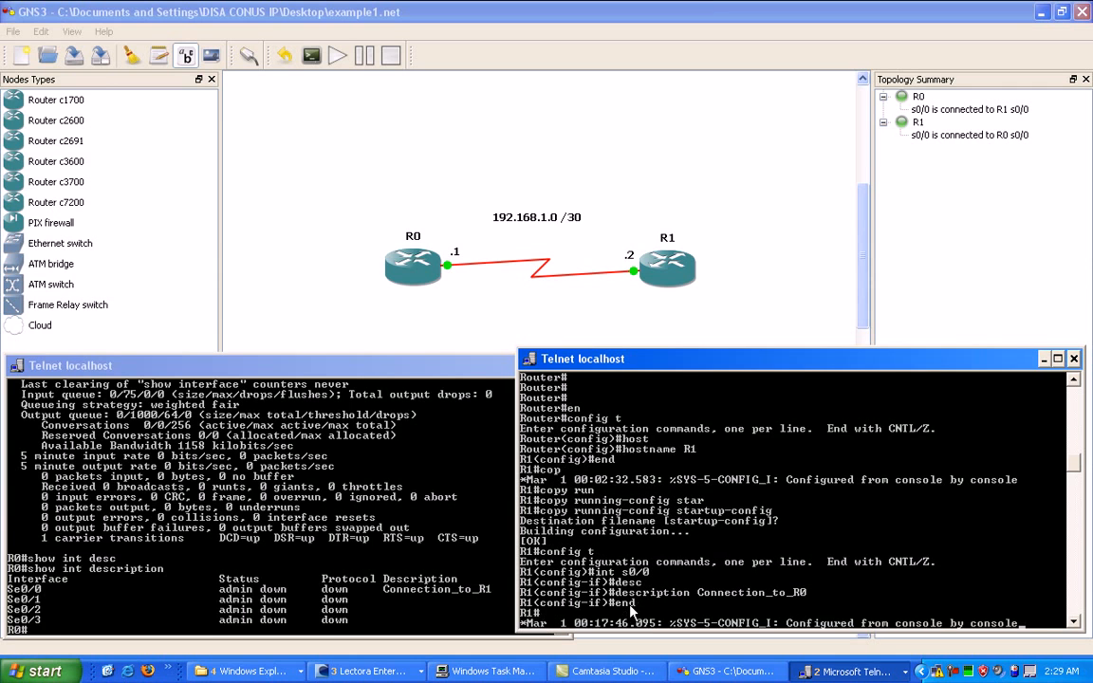
pyautogui.press('Return')
# Step: Display the full details of interface s0/0 on R1
pyautogui.write('show int')
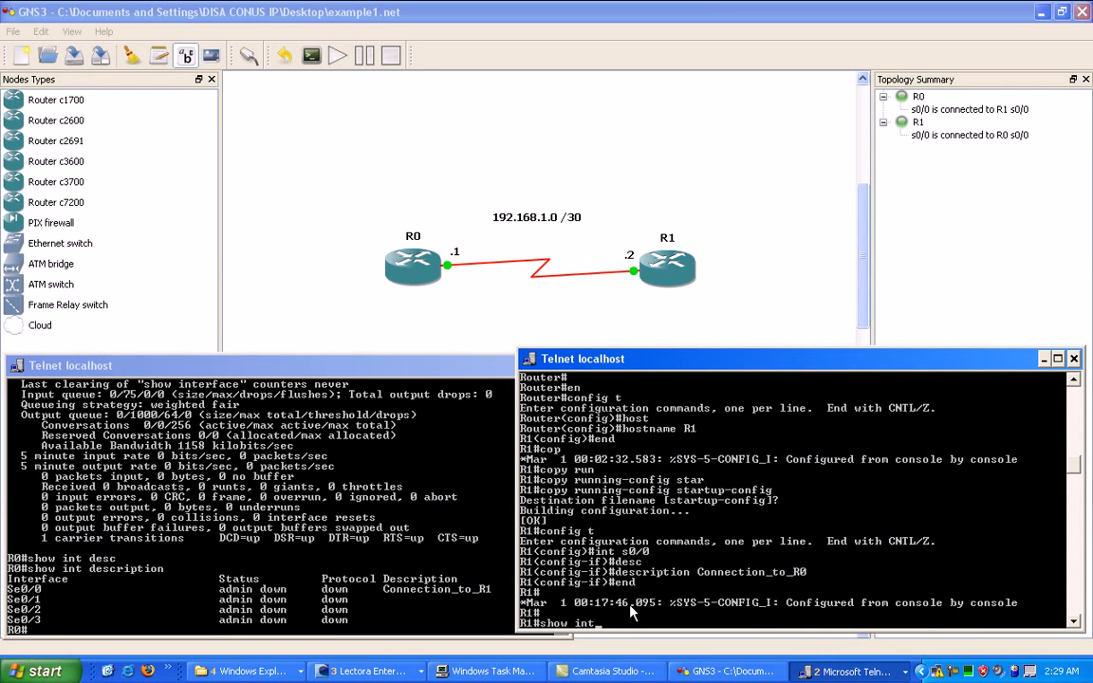
pyautogui.write(' s0/0')
pyautogui.press('Return')
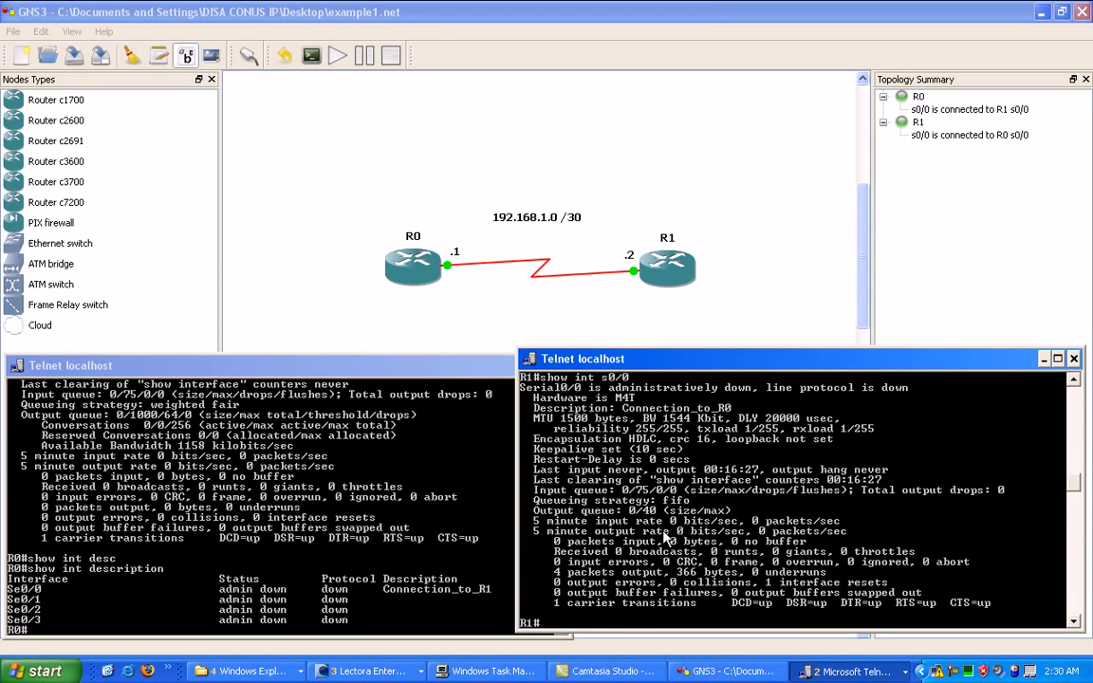
# Step: List the interface descriptions on R1 and recheck the status of s0/0
pyautogui.write('show int desc')
pyautogui.press('Return')
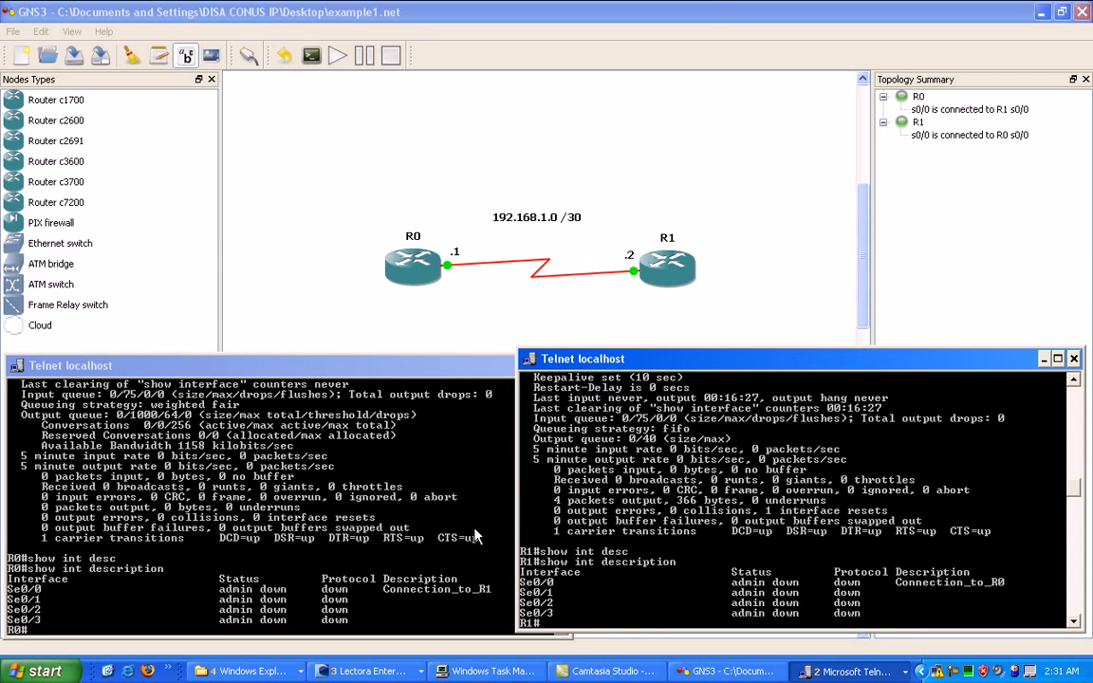
pyautogui.write('show int s0/0')
pyautogui.press('Return')
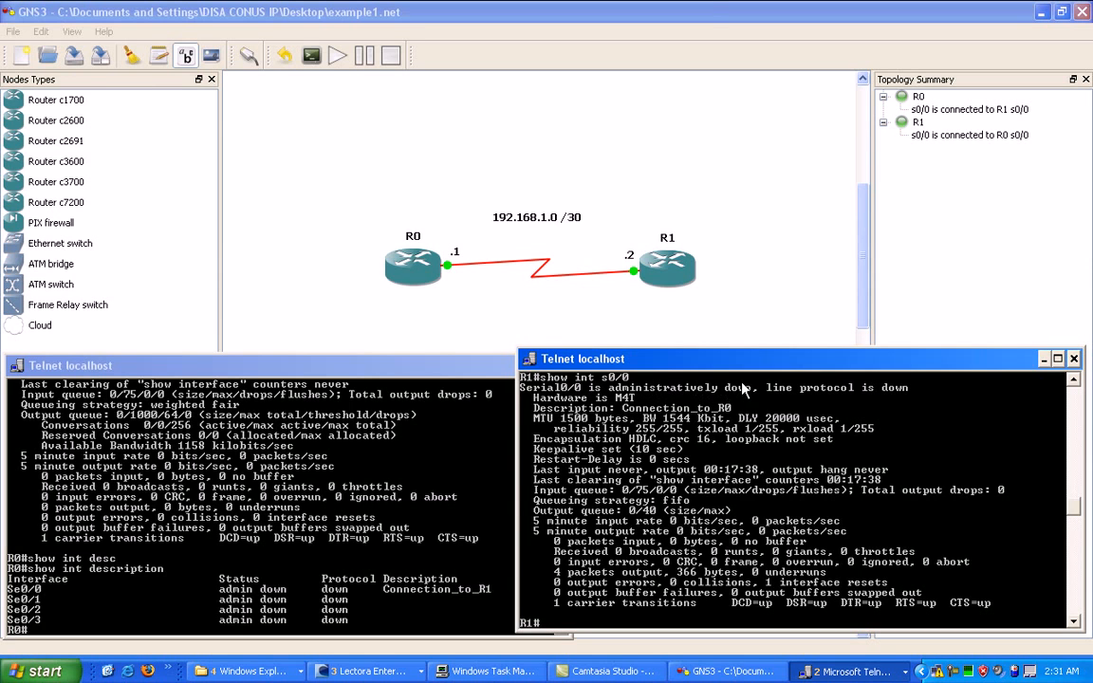
# Step: Enable interface s0/0 on R1 with no shutdown and leave configuration mode
pyautogui.write('config t')
pyautogui.press('Return')
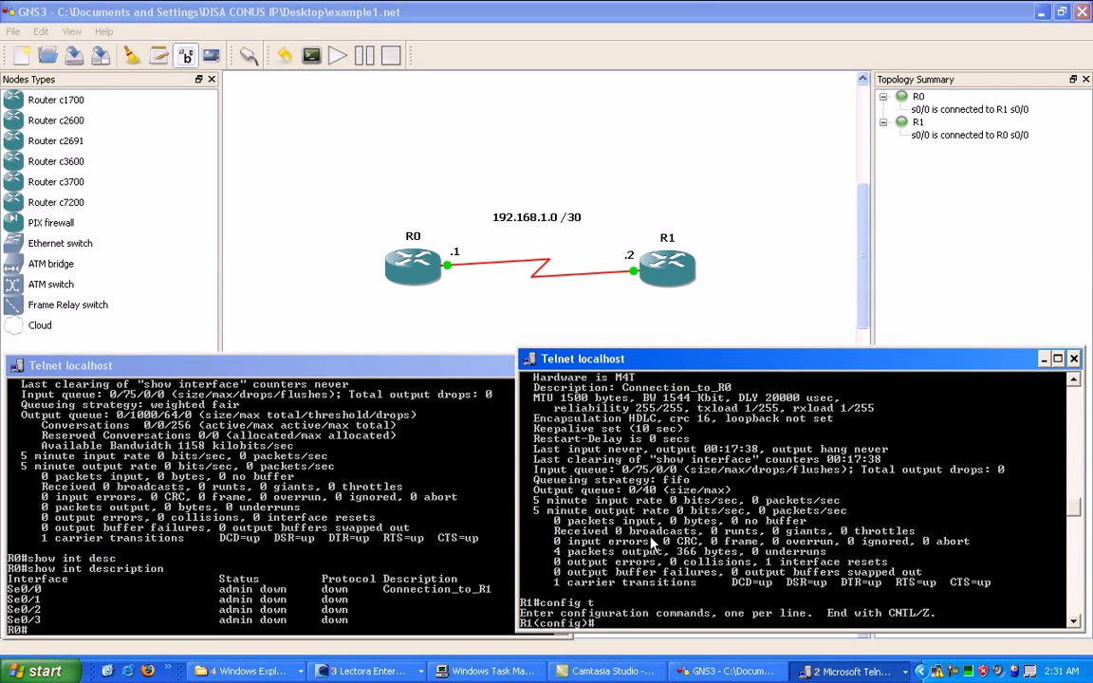
pyautogui.write('int s0/0')
pyautogui.press('Return')
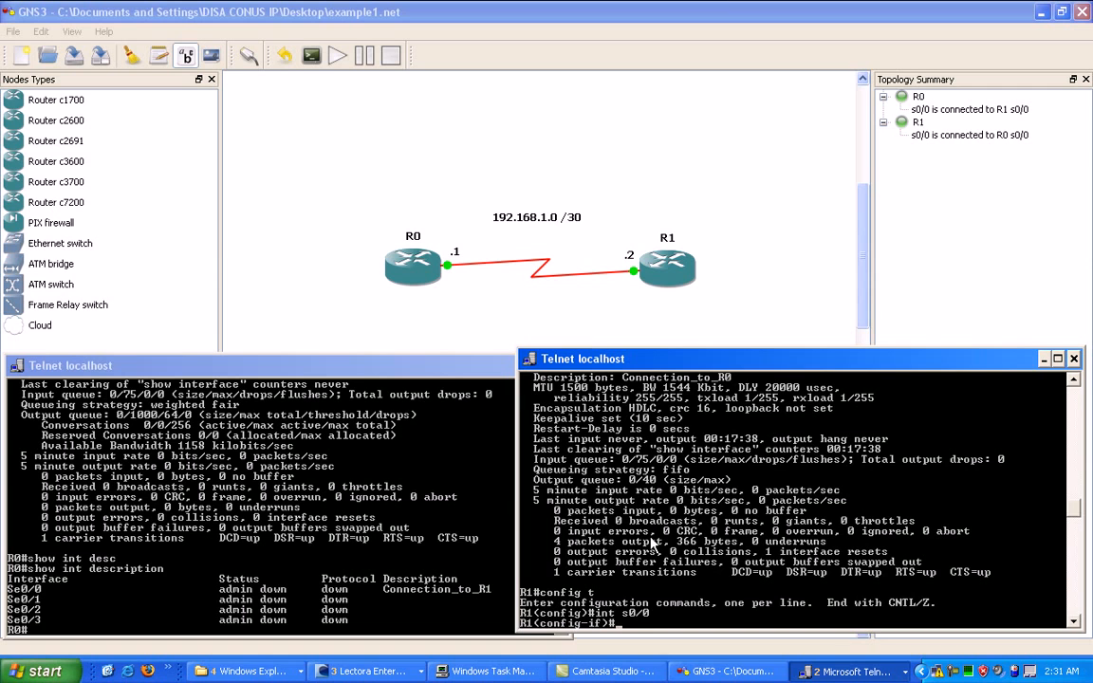
pyautogui.write('no shut')
pyautogui.press('Tab')
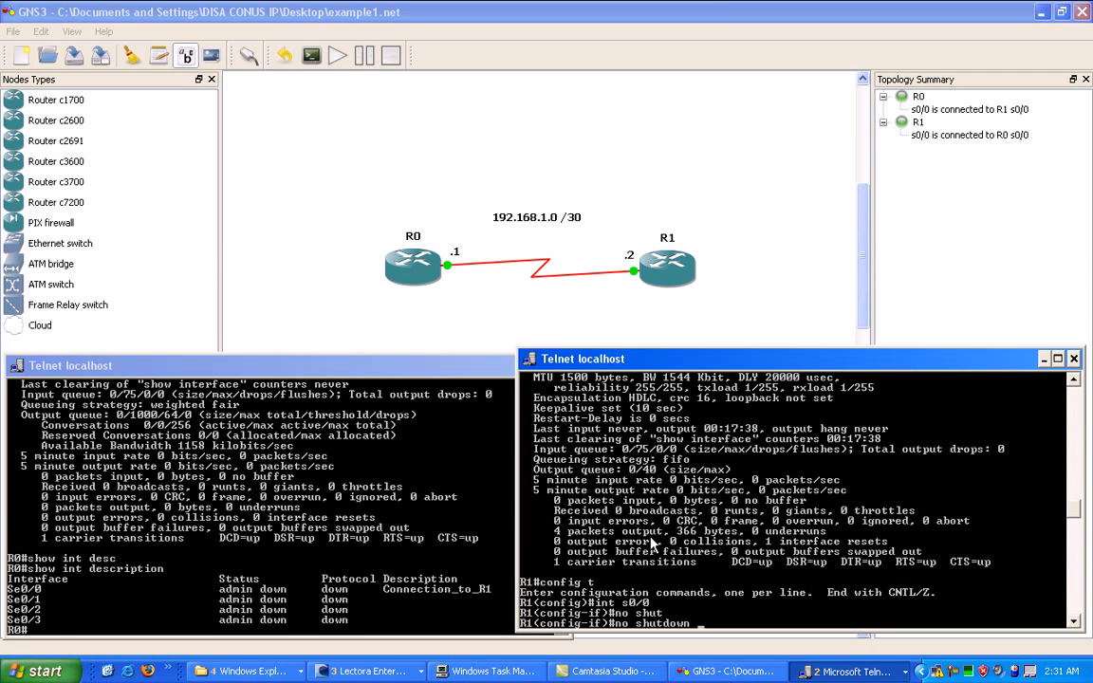
pyautogui.press('Return')
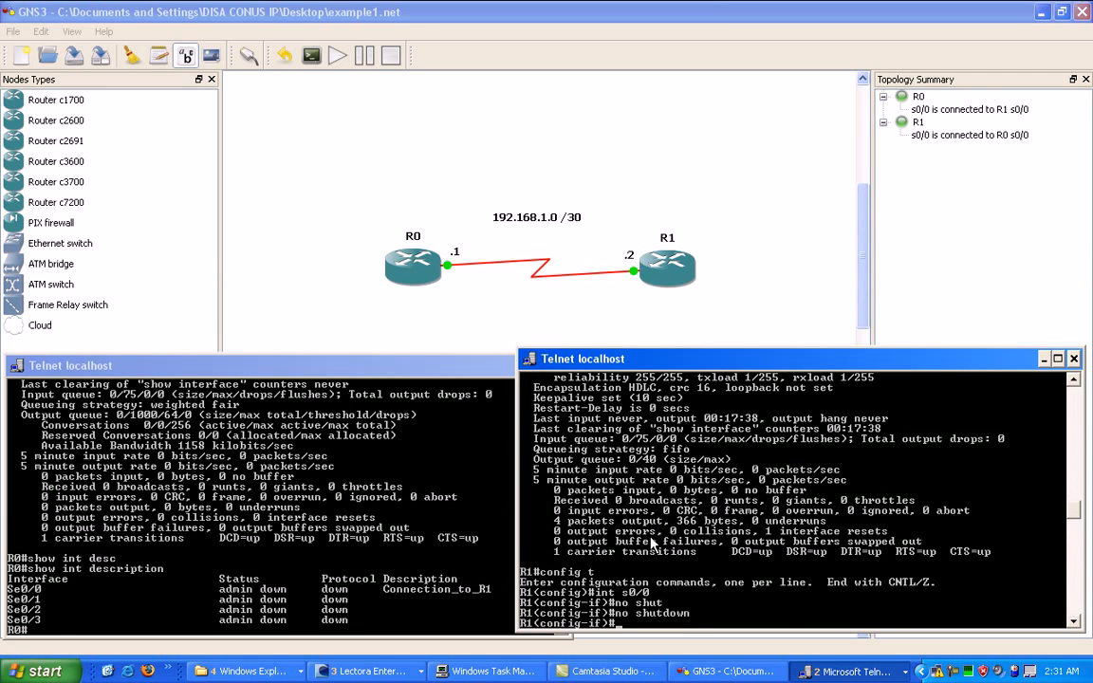
pyautogui.write('end')
pyautogui.press('Return')
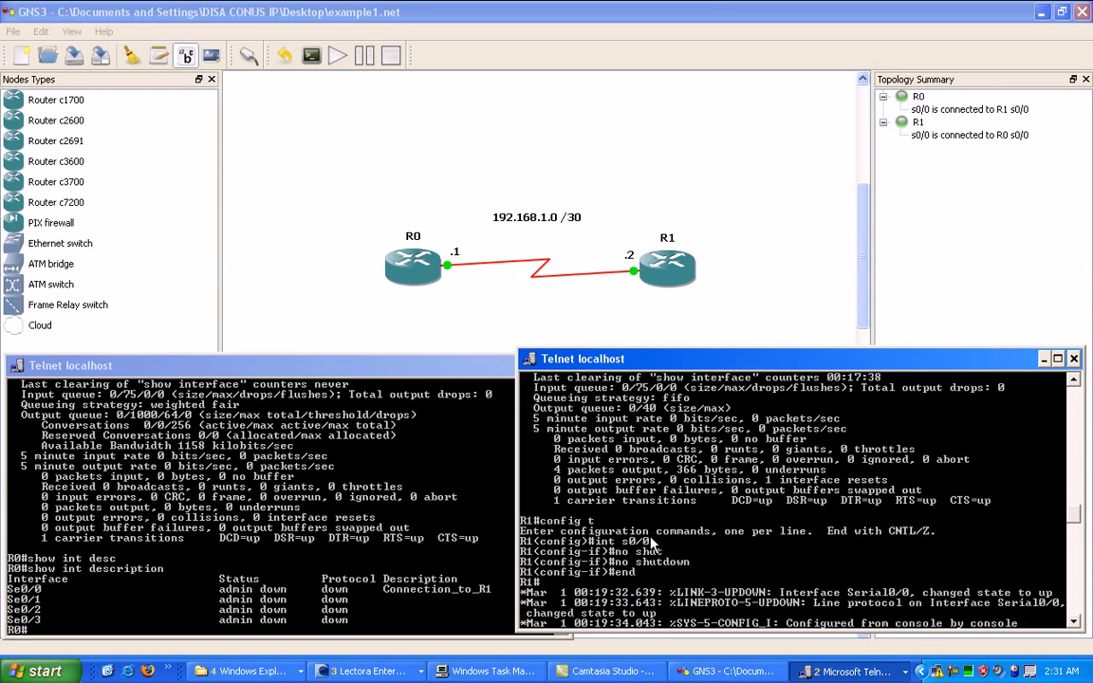
# Step: Display the full details of interface s0/0 on R1 with show int s0/0
pyautogui.press('Return')
pyautogui.press('Return')
pyautogui.press('Return')
pyautogui.press('Return')
pyautogui.write('show int s0/0')
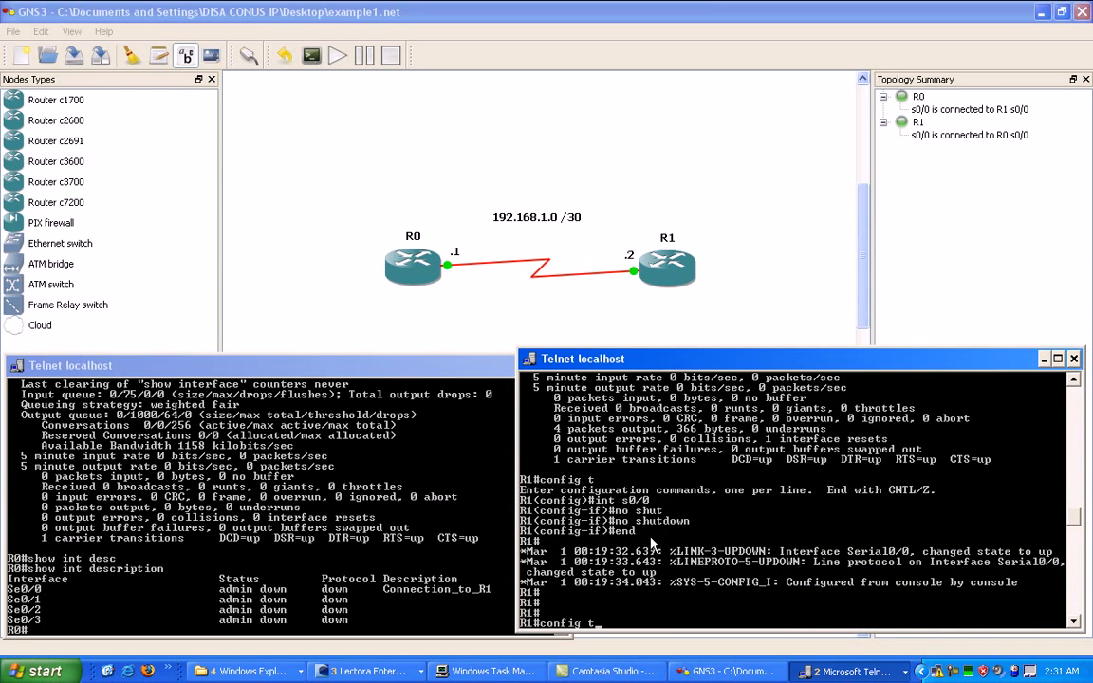
pyautogui.press('Return')
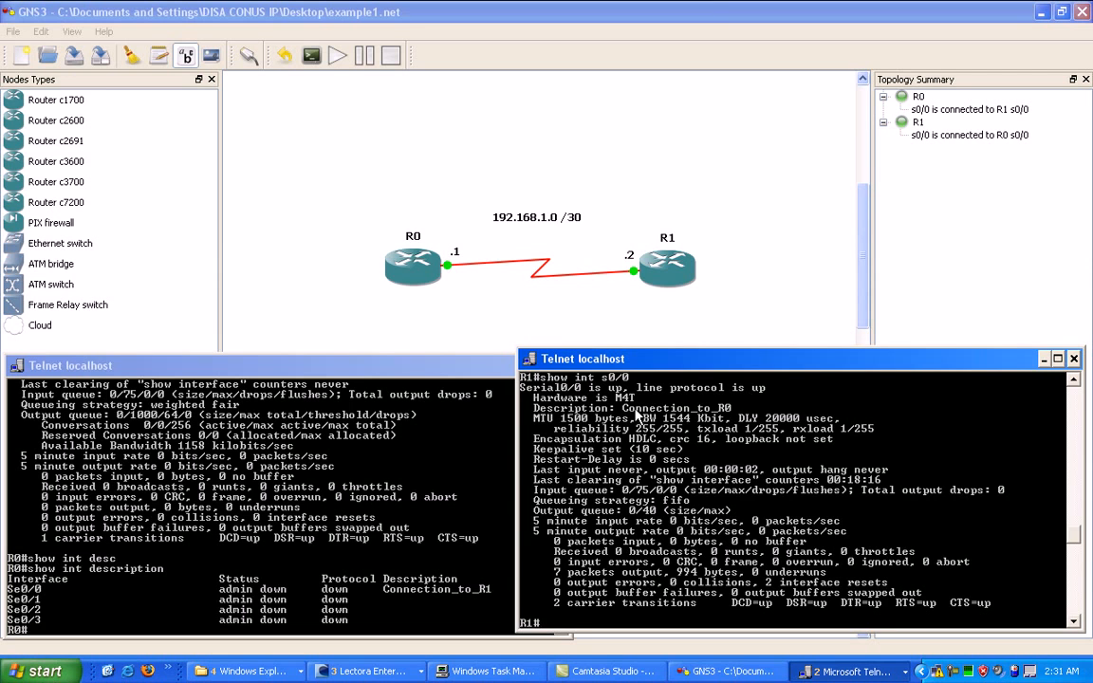
# Step: Switch to R0's console and display the full details of its interface s0/0
pyautogui.click(297, 524)
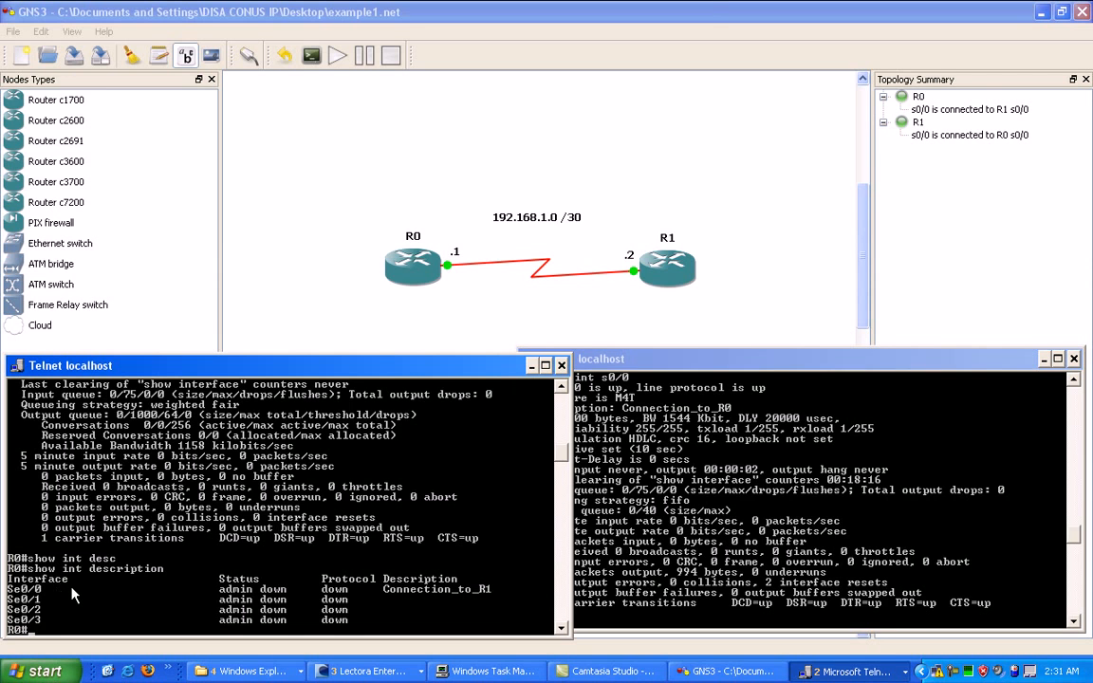
pyautogui.write('show int s0/0')
pyautogui.press('Return')
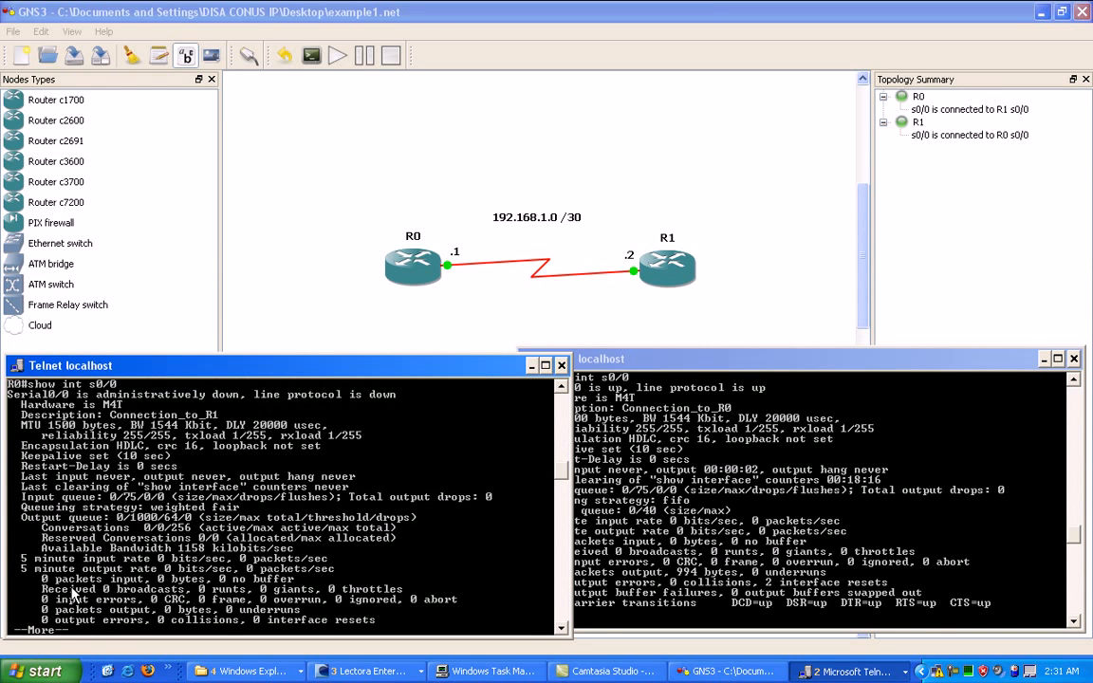
pyautogui.press('space')
# Step: Rerun show int s0/0 on R1 and examine the interface and line protocol status
pyautogui.click(619, 380)
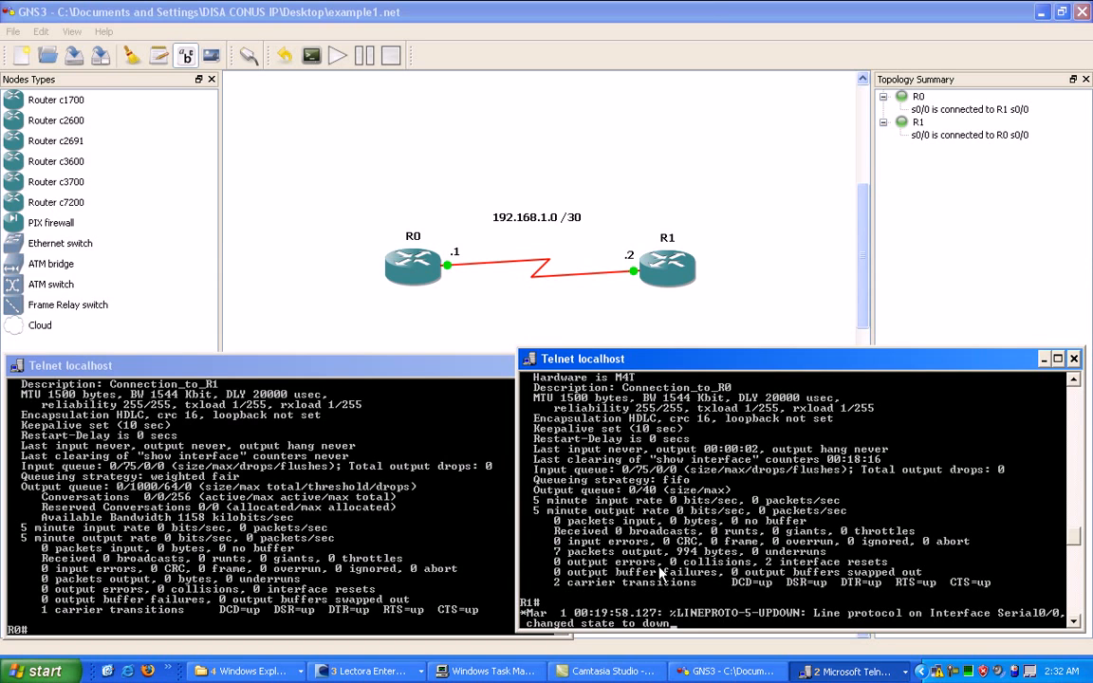
pyautogui.press('Return')
pyautogui.press('Up')
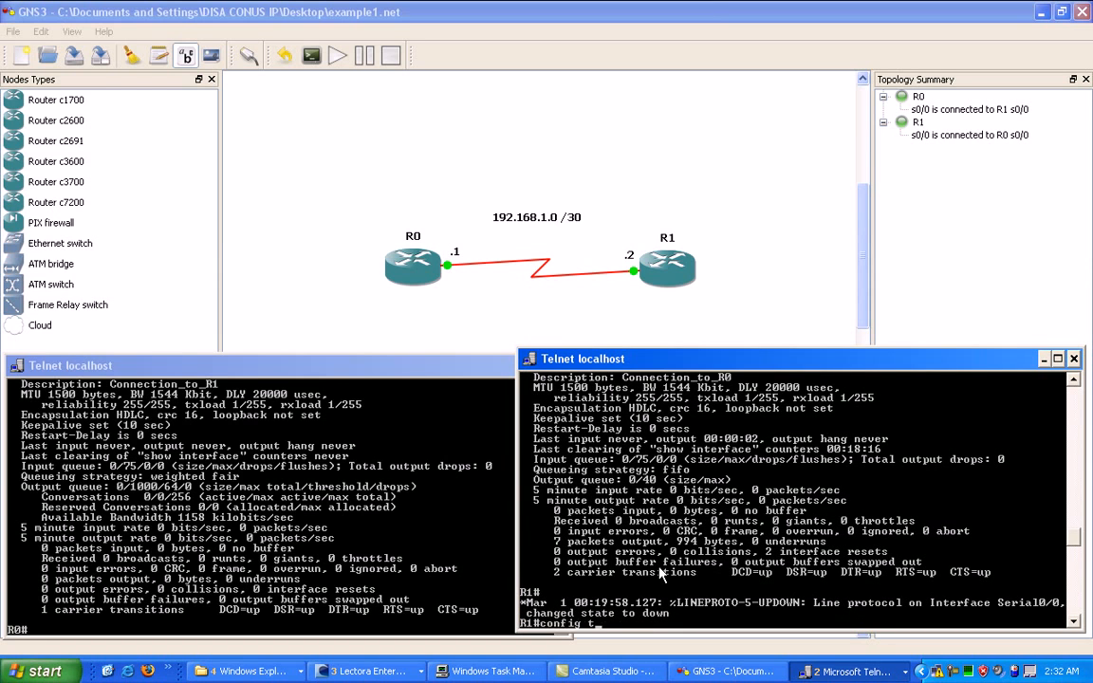
pyautogui.press('Return')
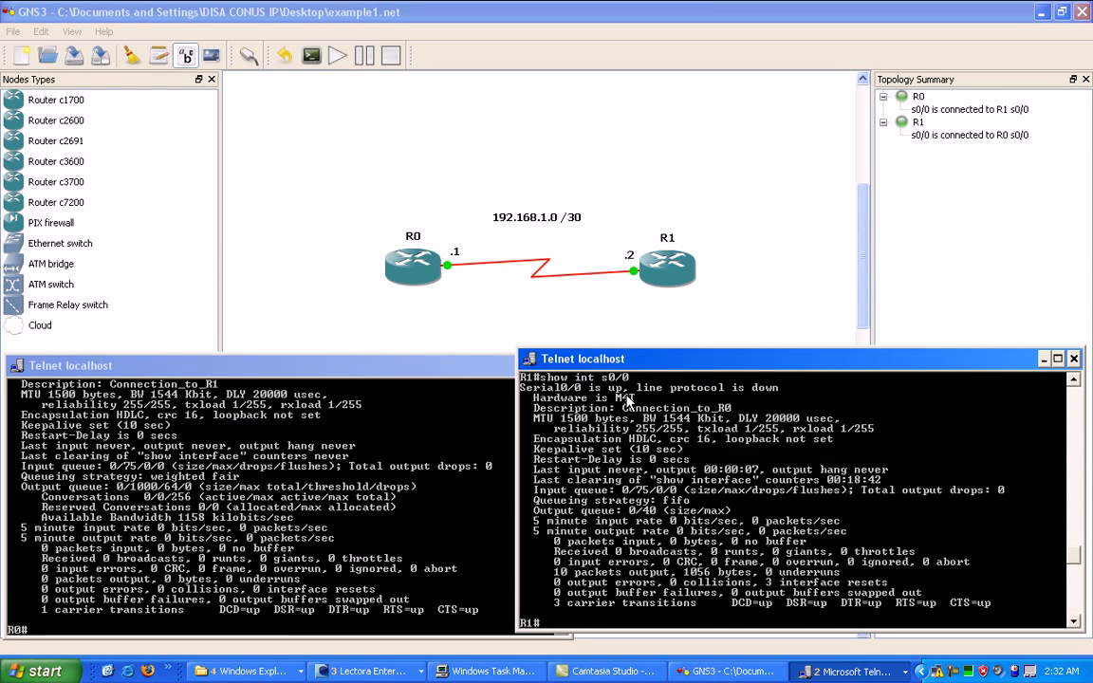
pyautogui.scroll(-1, 699, 389)
pyautogui.scroll(2, 699, 390)
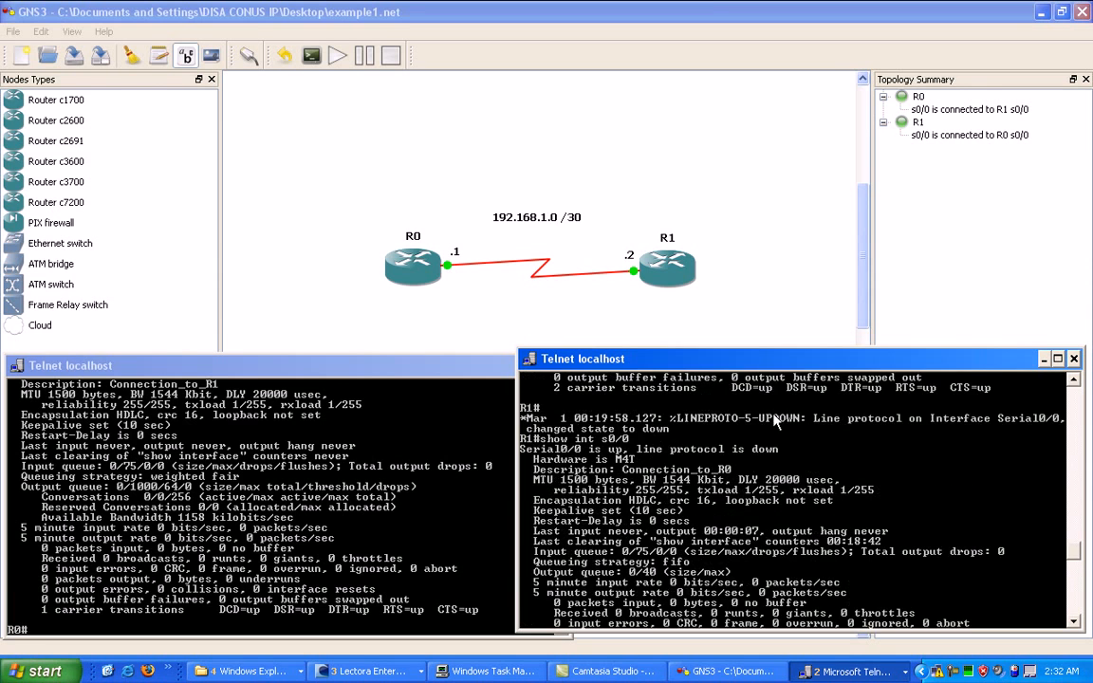
pyautogui.scroll(-1, 696, 372)
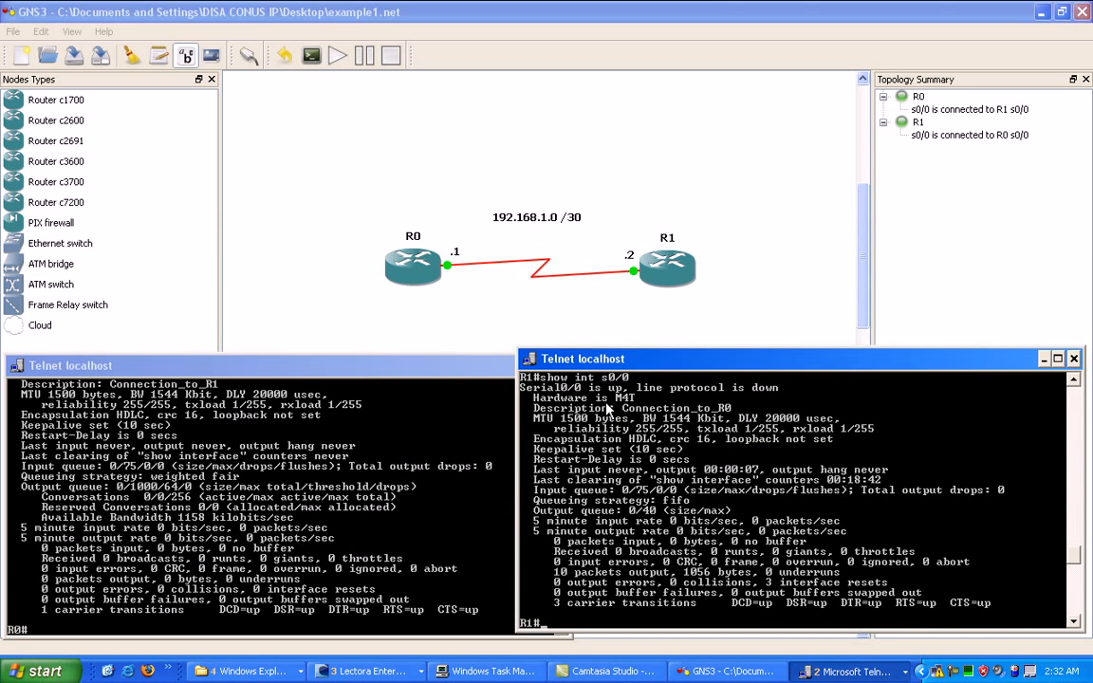
pyautogui.scroll(8, 559, 457)
# Step: Compare the s0/0 status and interface descriptions in R0's console with the s0/0 output on R1
pyautogui.click(479, 400)
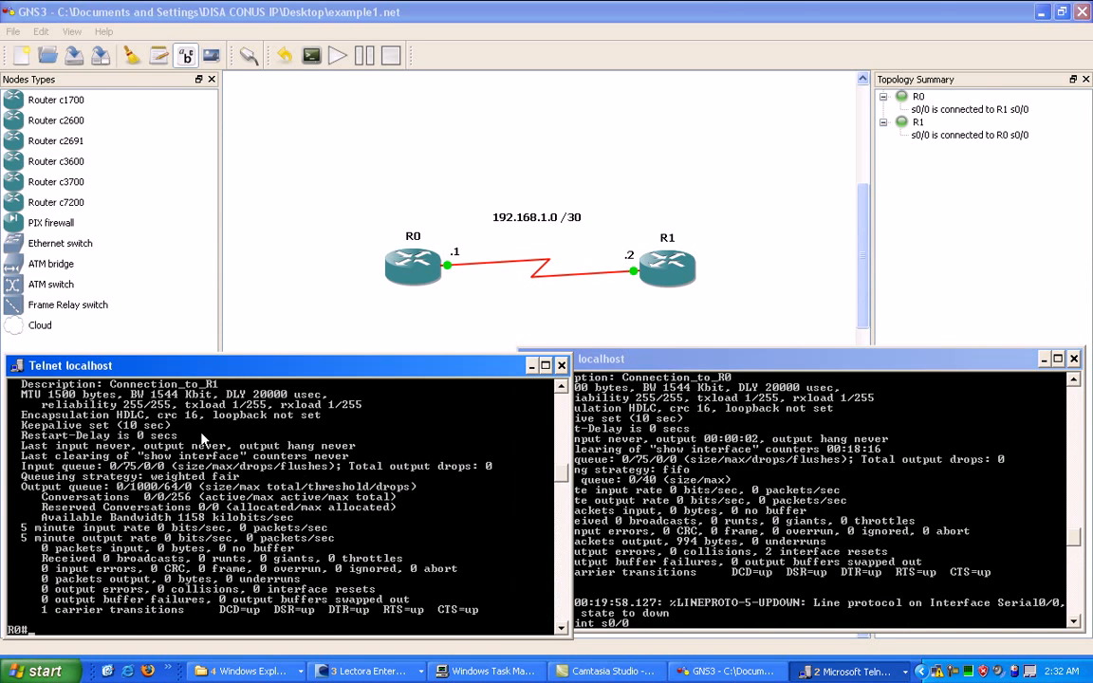
pyautogui.scroll(3, 202, 445)
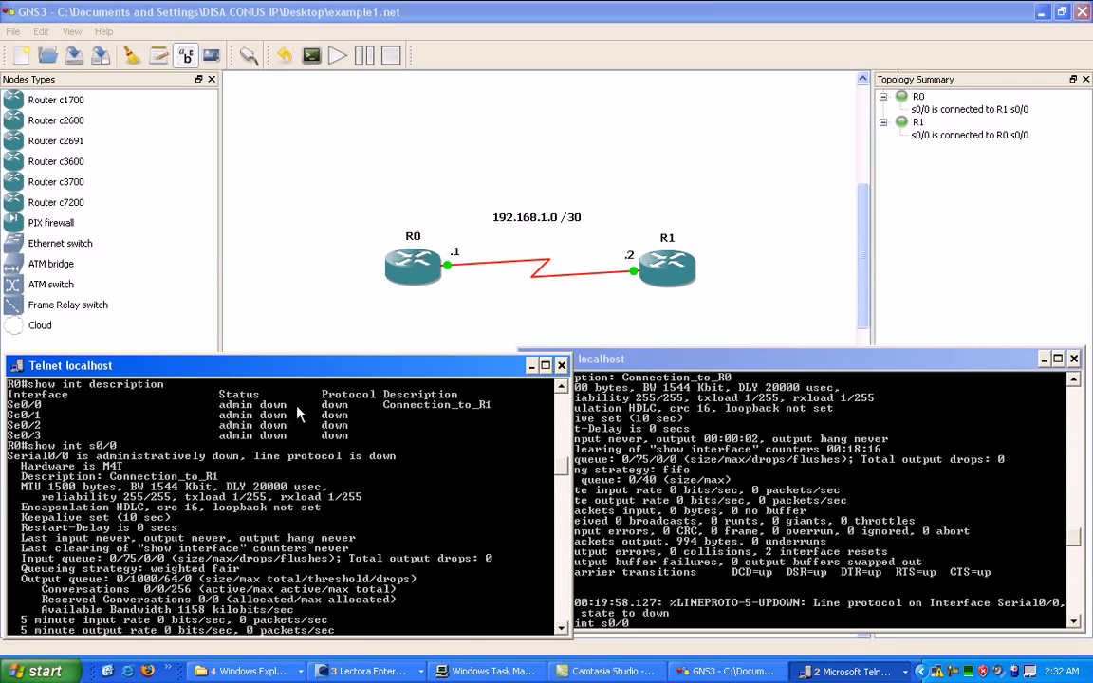
pyautogui.scroll(2, 285, 429)
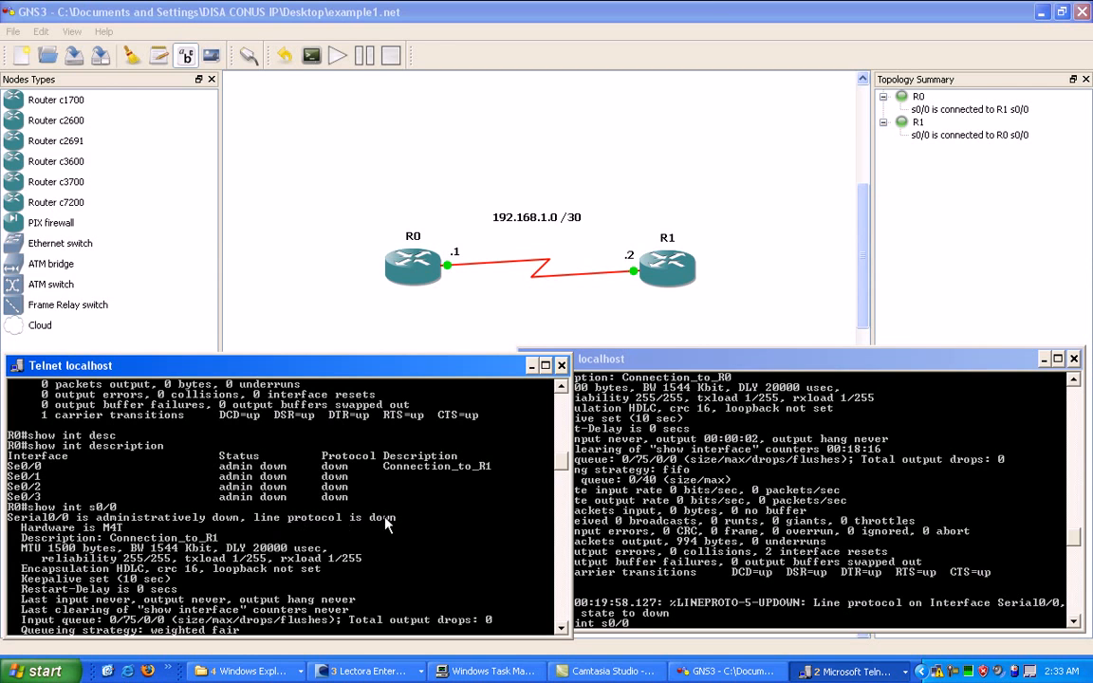
pyautogui.scroll(-1, 380, 524)
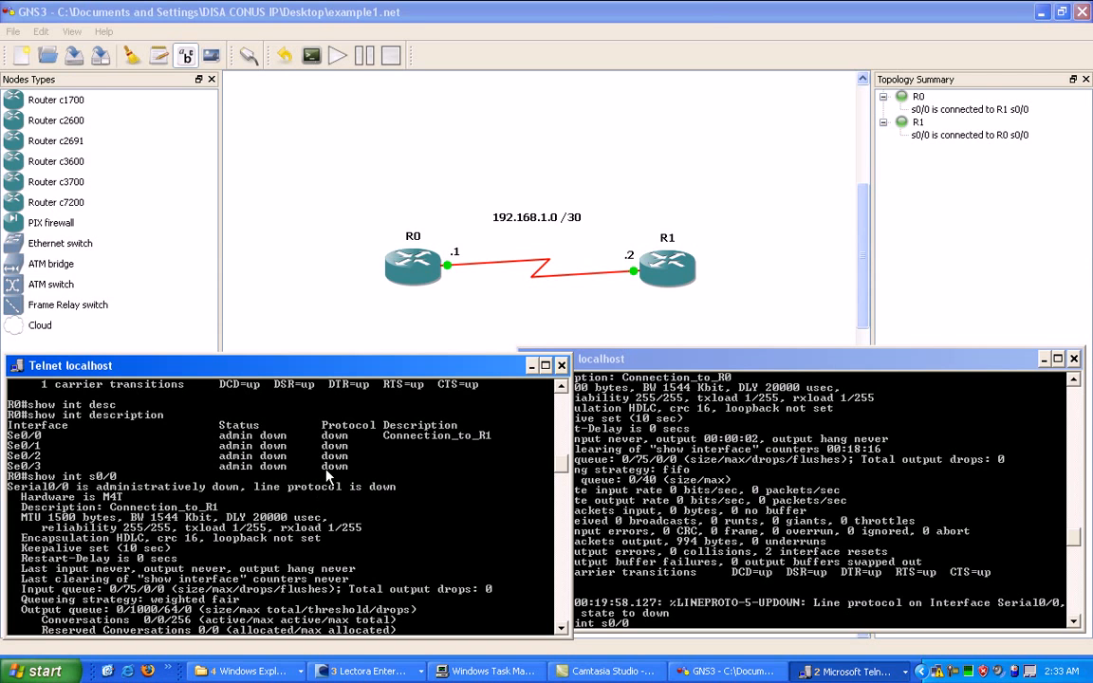
pyautogui.click(702, 461)
pyautogui.scroll(-3, 700, 462)
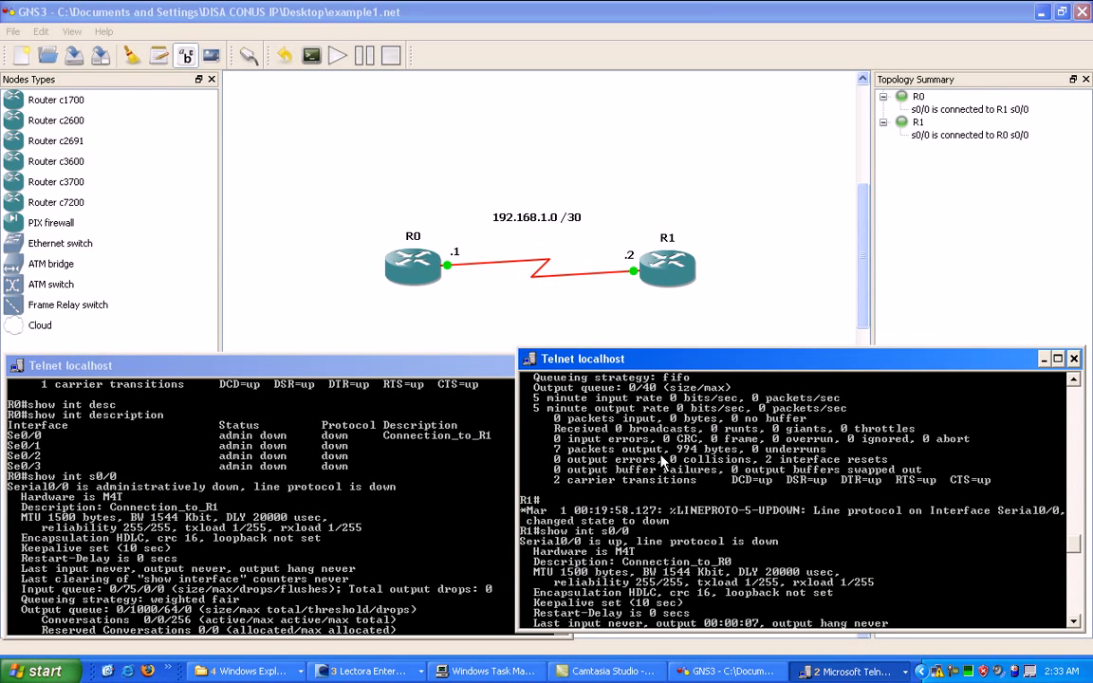
pyautogui.scroll(1, 275, 426)
# Step: Enable interface s0/0 on R0 with no shutdown and leave configuration mode
pyautogui.click(217, 477)
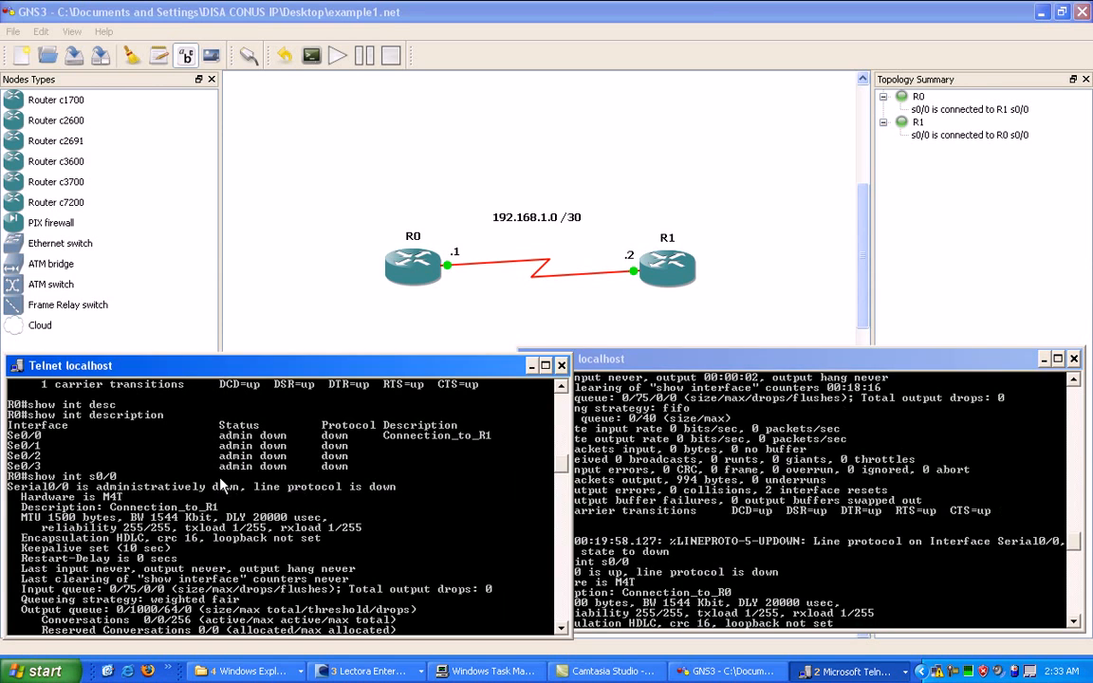
pyautogui.scroll(-5, 222, 489)
pyautogui.write('config t')
pyautogui.press('Return')
pyautogui.write('int s0/0')
pyautogui.press('Return')
pyautogui.write('no sh')
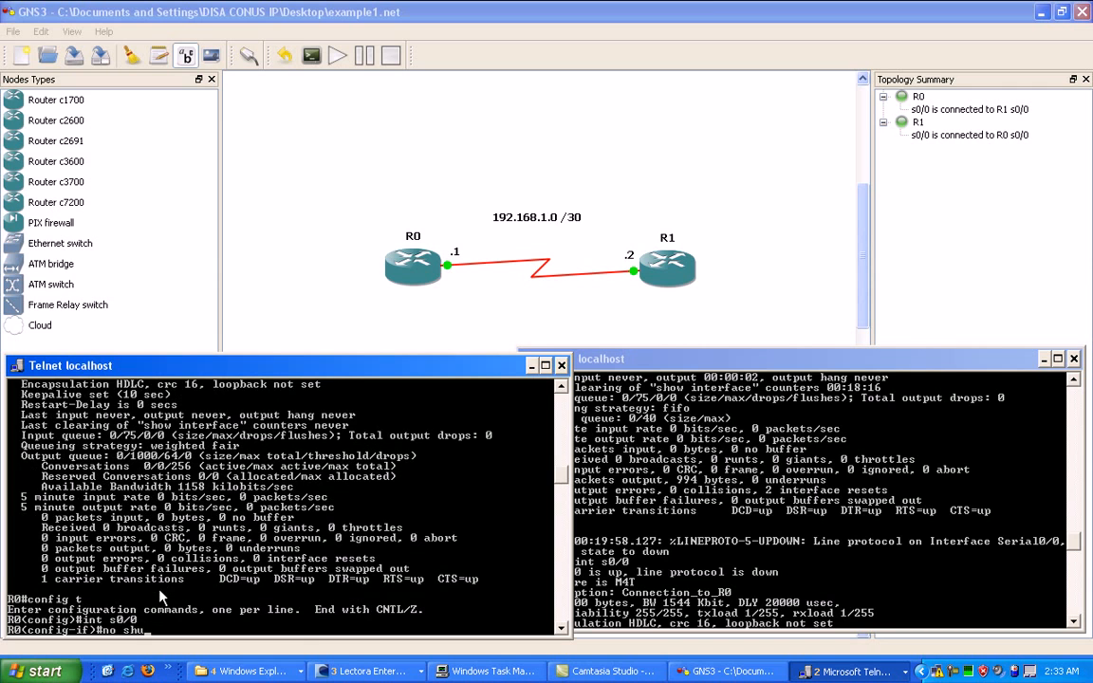
pyautogui.write('u')
pyautogui.press('Tab')
pyautogui.press('Return')
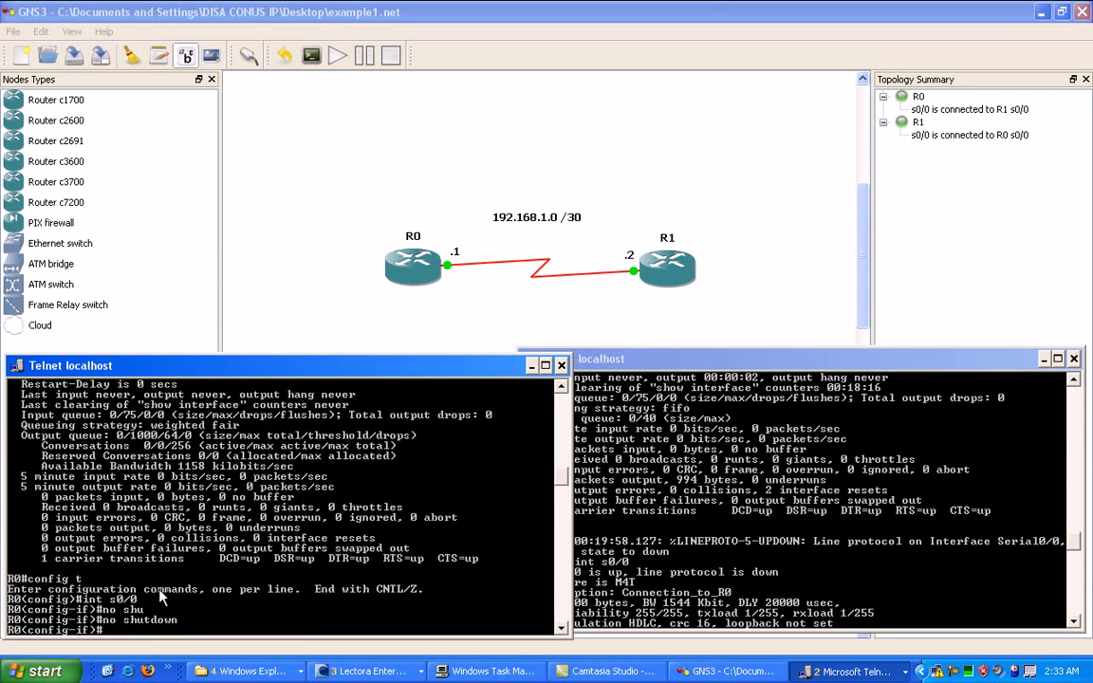
pyautogui.write('end')
pyautogui.press('Return')
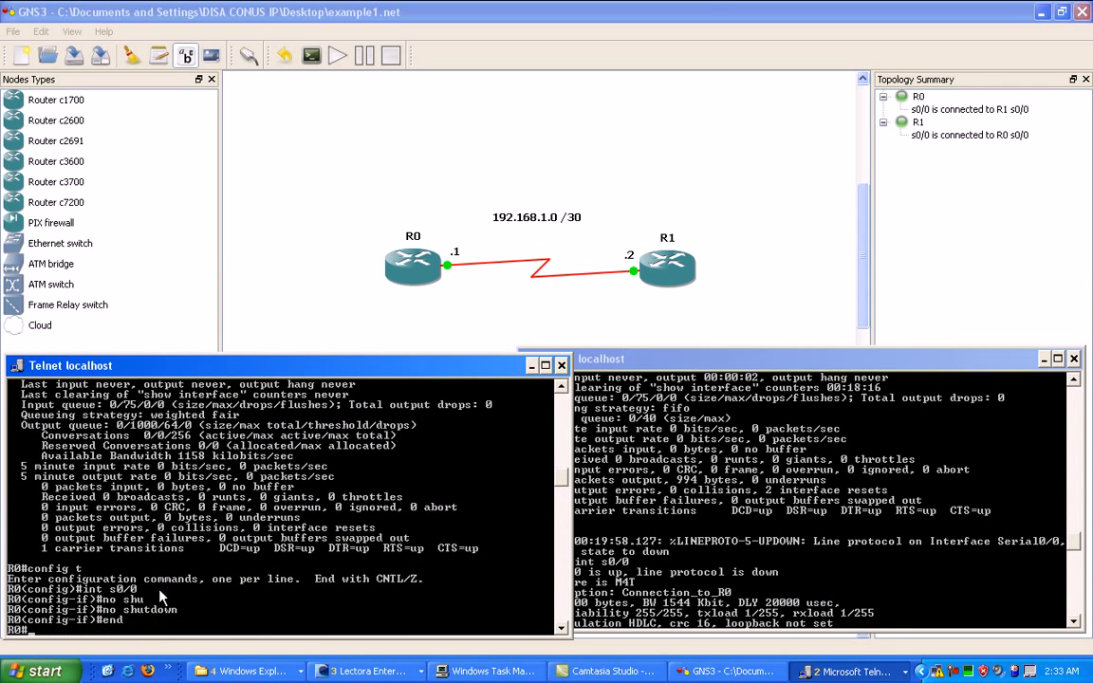
# Step: Check the consoles of R0 and R1 for s0/0 link and line protocol messages
pyautogui.press('Return')
pyautogui.press('Return')
pyautogui.press('Return')
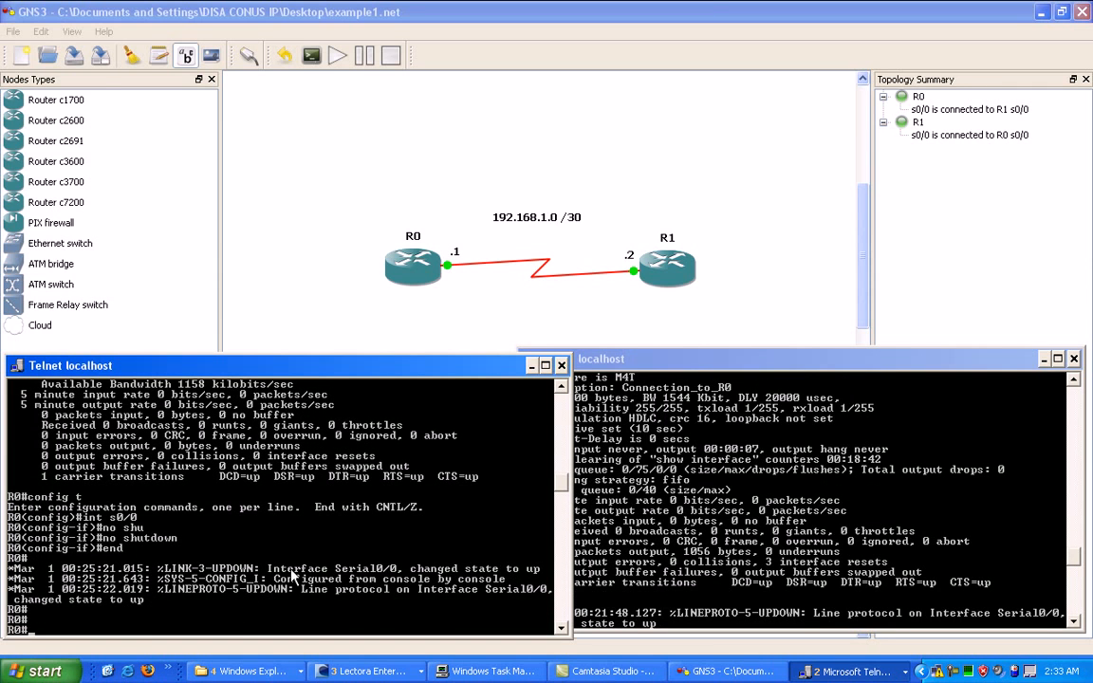
pyautogui.click(698, 501)
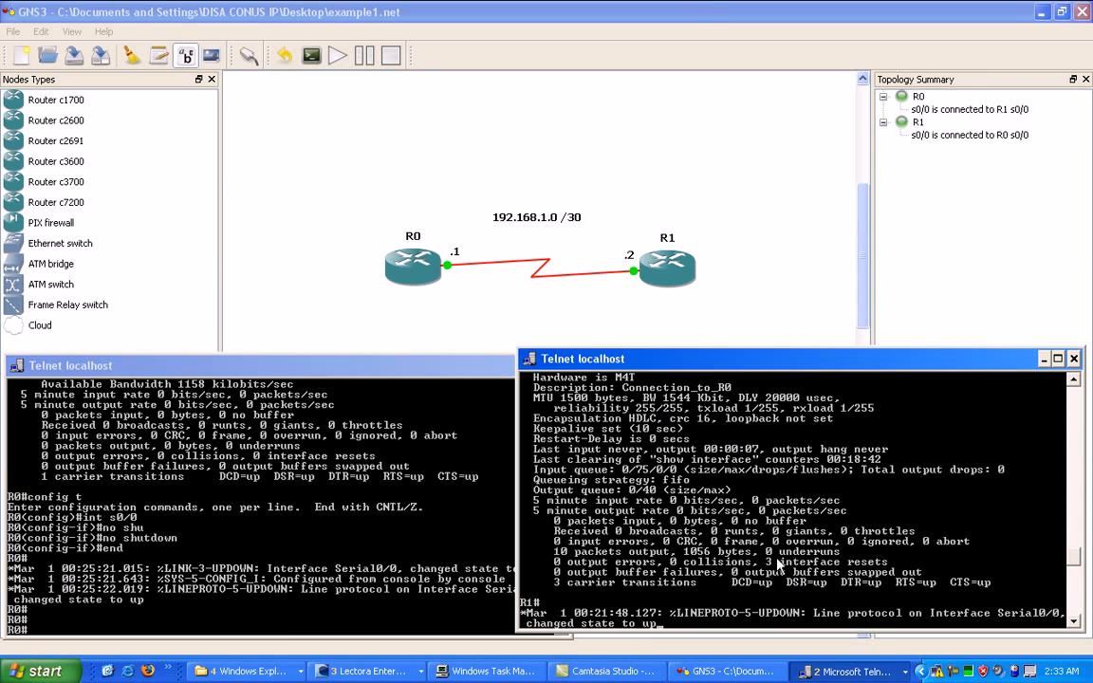
pyautogui.press('Return')
pyautogui.press('Return')
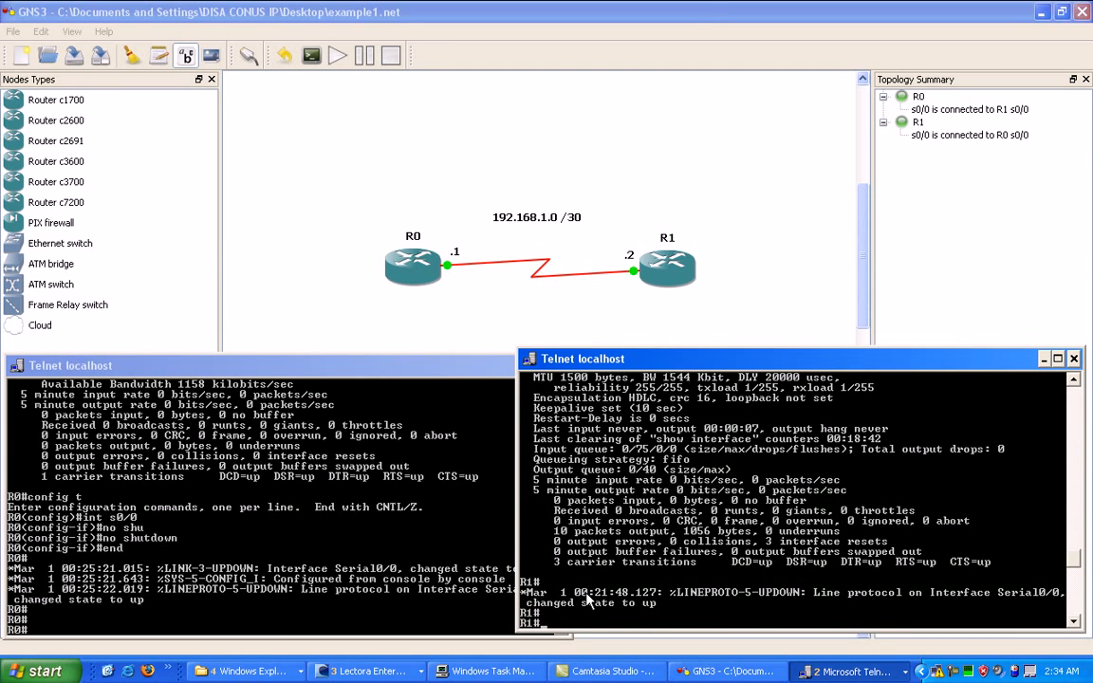
pyautogui.write('show int s0/0')
pyautogui.press('BackSpace')
pyautogui.press('BackSpace')
pyautogui.press('BackSpace')
pyautogui.press('BackSpace')
pyautogui.press('BackSpace')
pyautogui.press('BackSpace')
pyautogui.press('BackSpace')
pyautogui.press('BackSpace')
pyautogui.press('BackSpace')
pyautogui.press('BackSpace')
pyautogui.press('BackSpace')
pyautogui.press('BackSpace')
pyautogui.press('BackSpace')
pyautogui.click(159, 540)
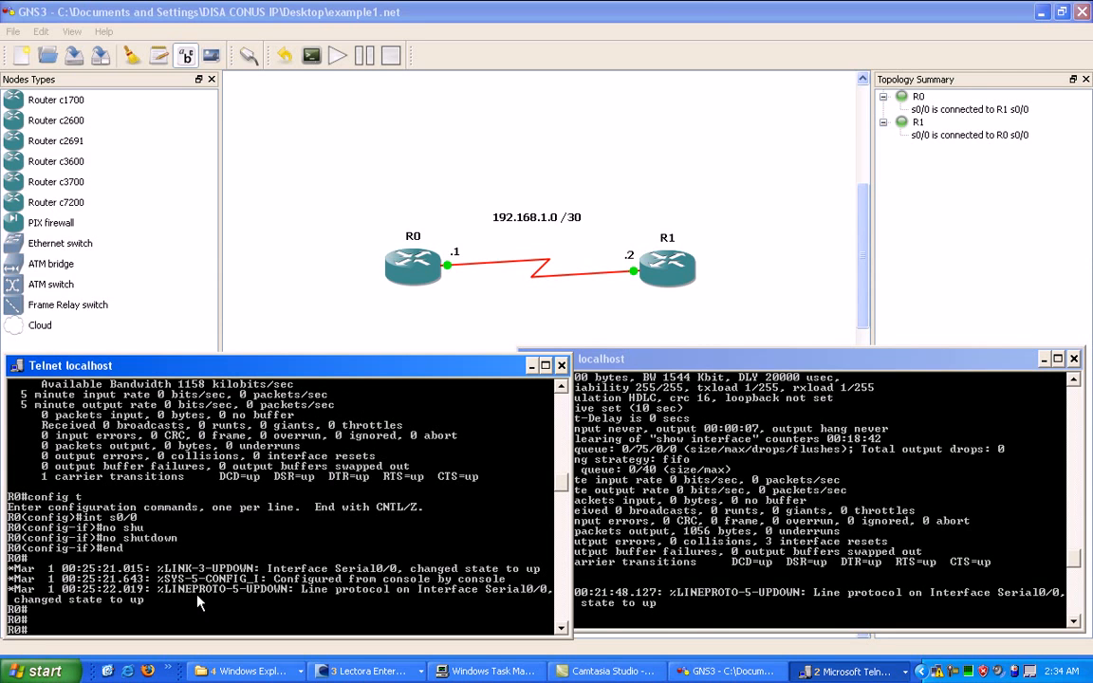
pyautogui.write('show')
pyautogui.press('BackSpace')
pyautogui.press('BackSpace')
pyautogui.press('BackSpace')
pyautogui.press('BackSpace')
pyautogui.press('BackSpace')
pyautogui.press('BackSpace')
pyautogui.click(486, 288)
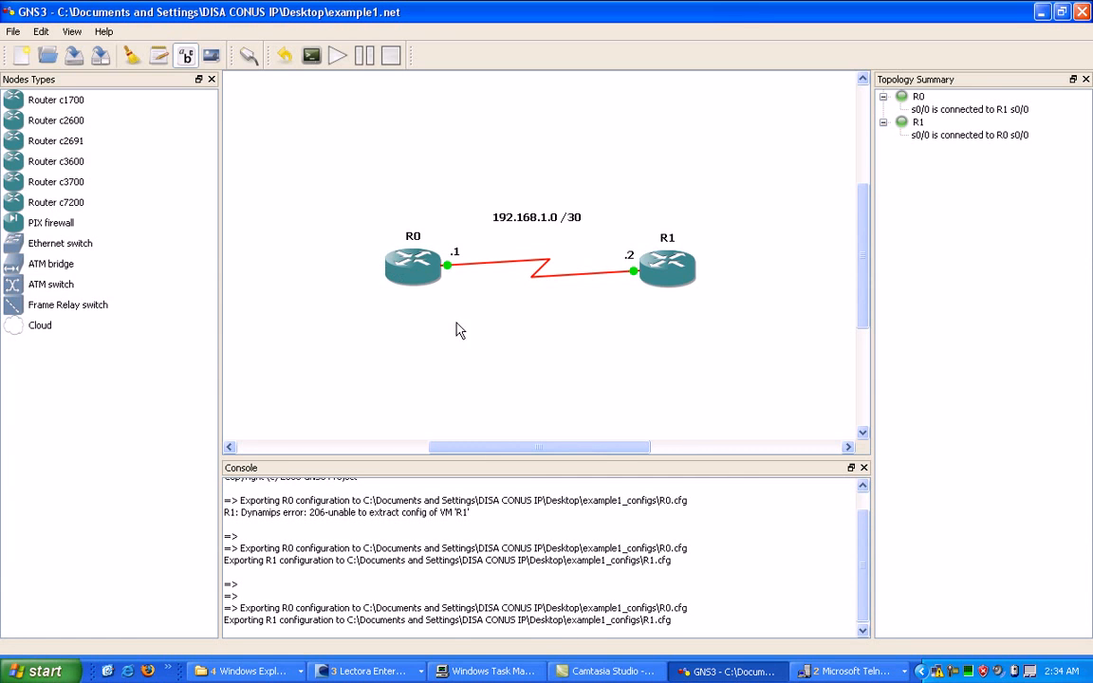
pyautogui.click(840, 672)
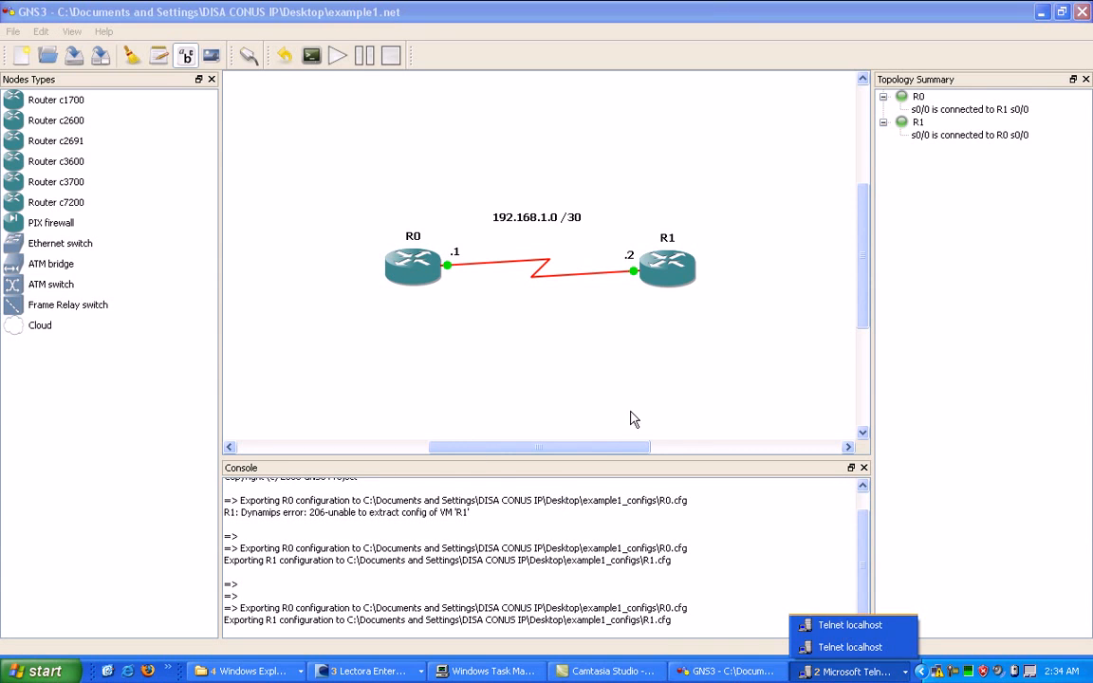
pyautogui.click(517, 339)
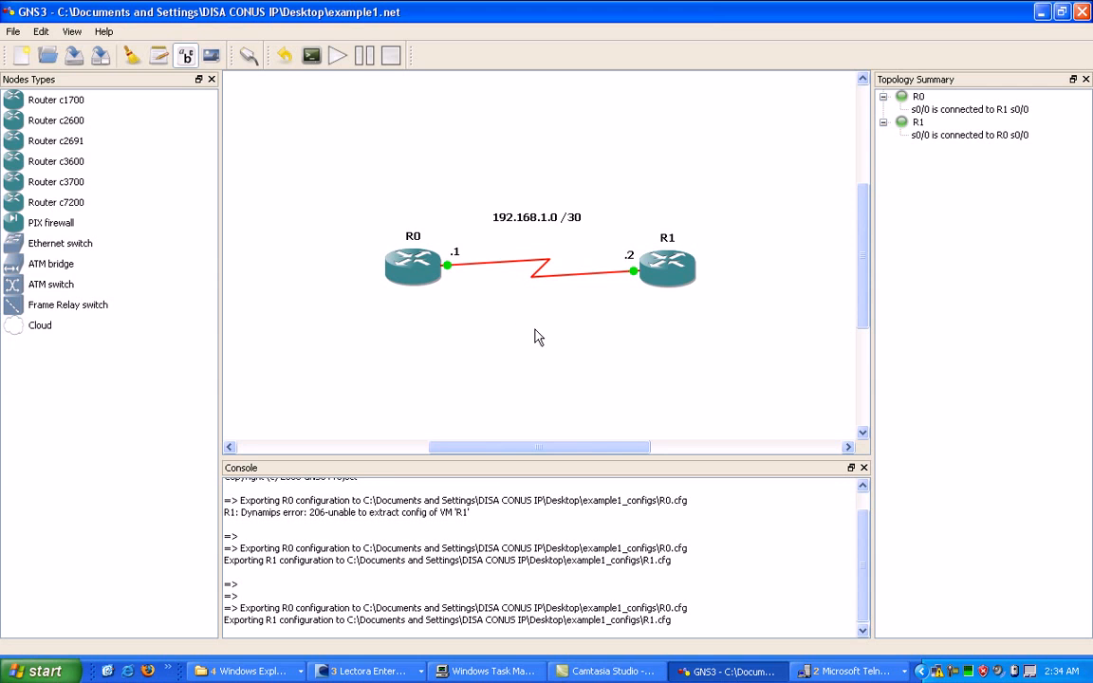
# Step: Bring both Telnet consoles back and display the controller details of s0/0 on R0 with show controllers s0/0
pyautogui.click(840, 672)
pyautogui.click(821, 649)
pyautogui.click(829, 671)
pyautogui.click(841, 627)
pyautogui.click(215, 574)
pyautogui.write('s')
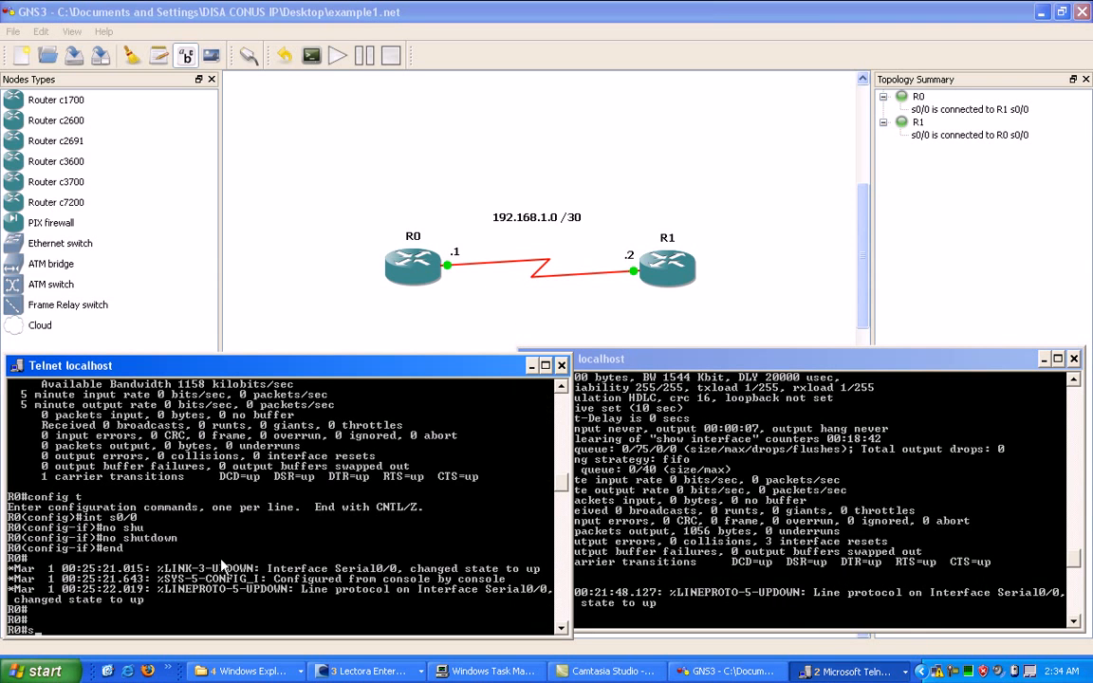
pyautogui.write('how controllers')
pyautogui.press('Tab')
pyautogui.write('s0/0')
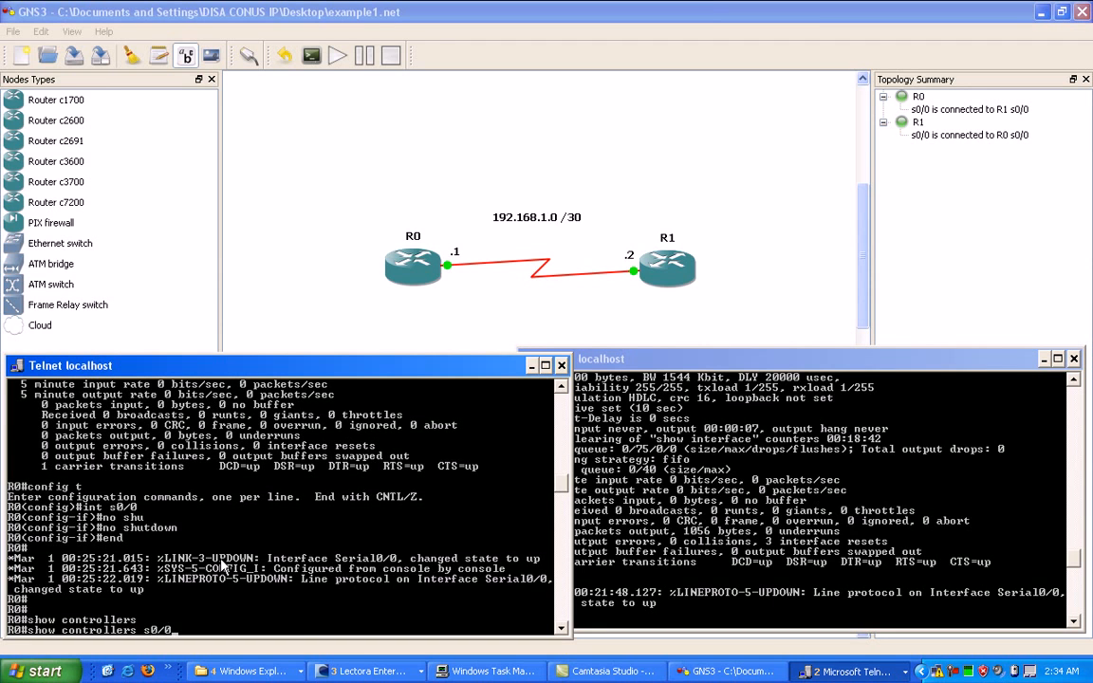
pyautogui.press('Return')
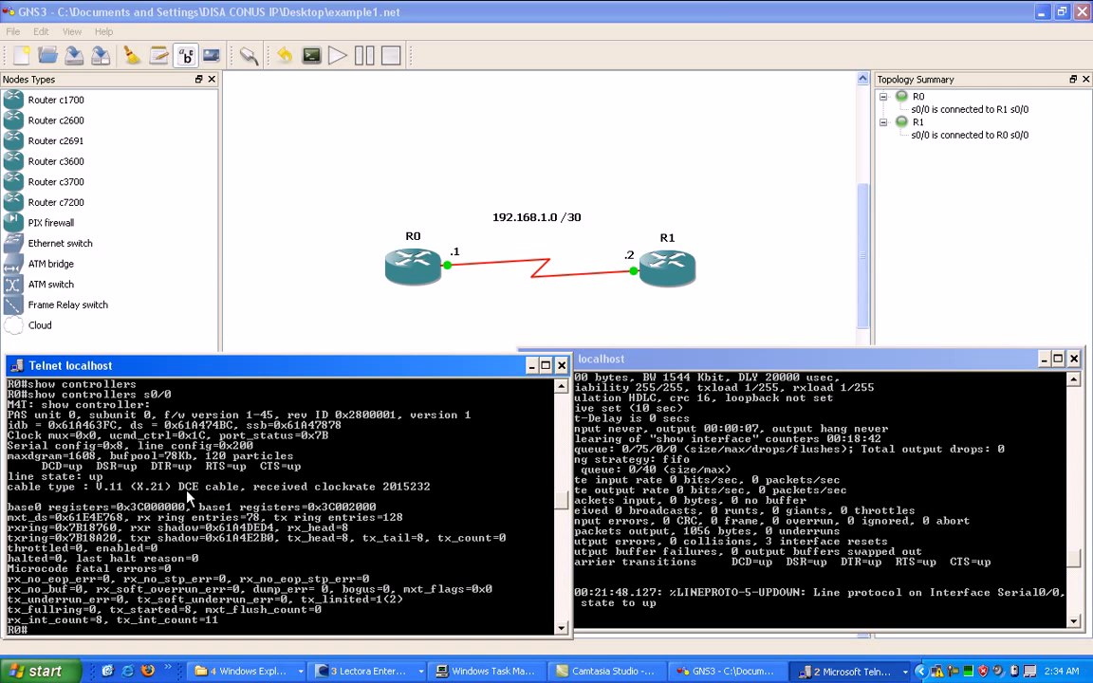
# Step: Display the controller details on R1 with show controllers
pyautogui.click(654, 494)
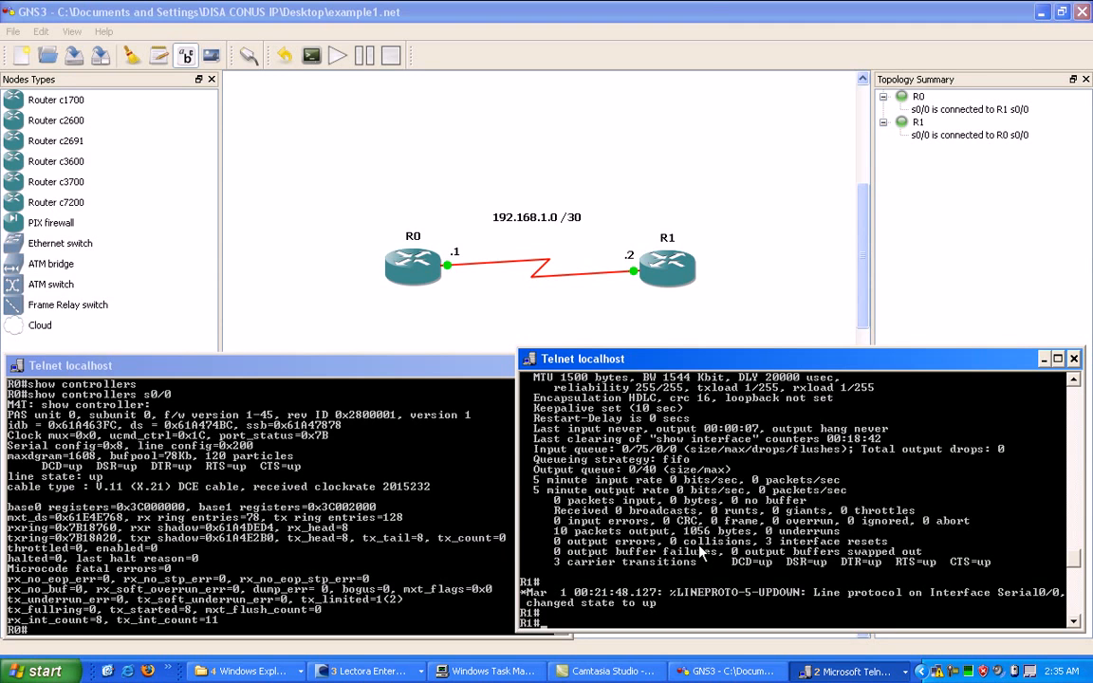
pyautogui.write('show controllers')
pyautogui.press('Tab')
pyautogui.press('Return')
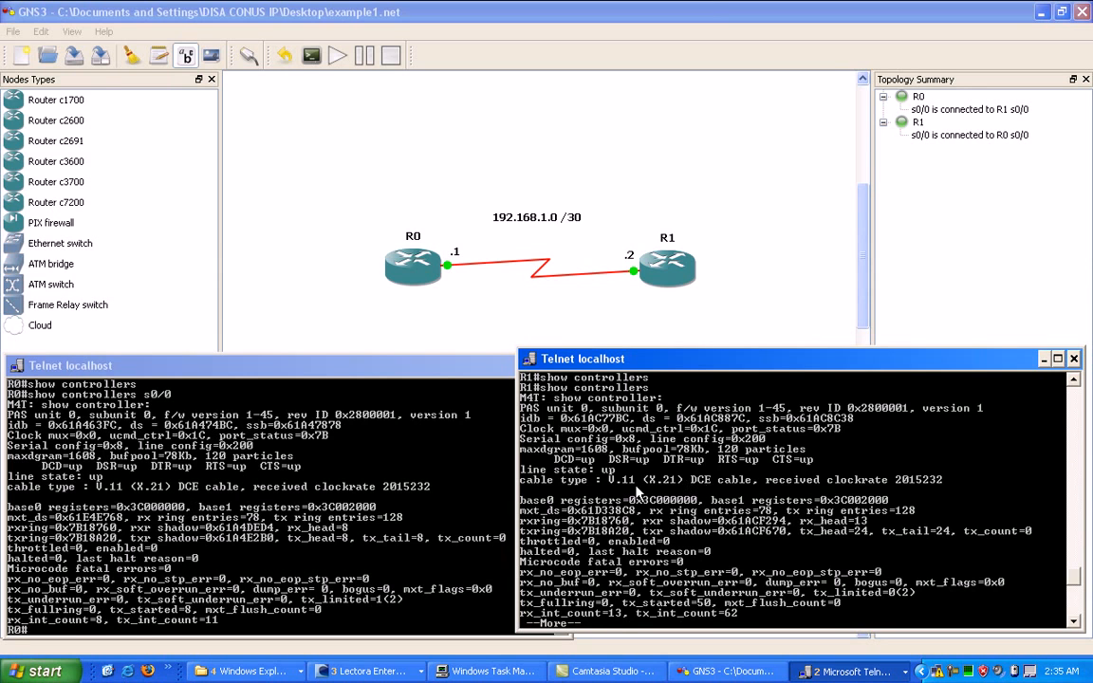
pyautogui.press('space')
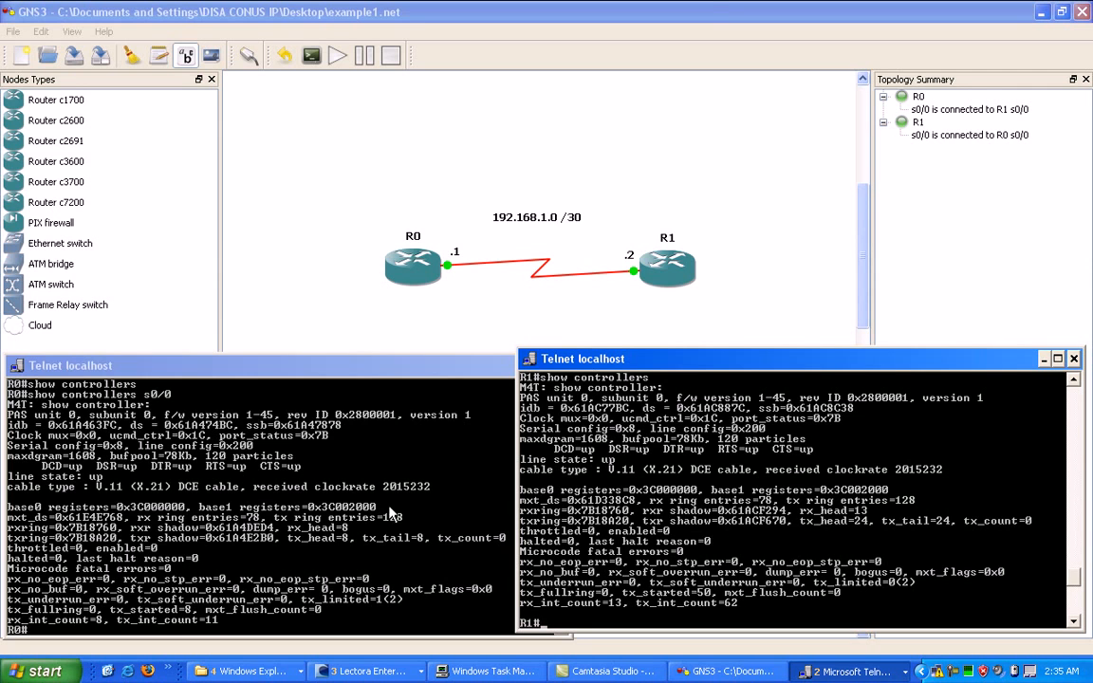
# Step: Compare the line state and cable type shown in the controller outputs of R0 and R1
pyautogui.click(347, 458)
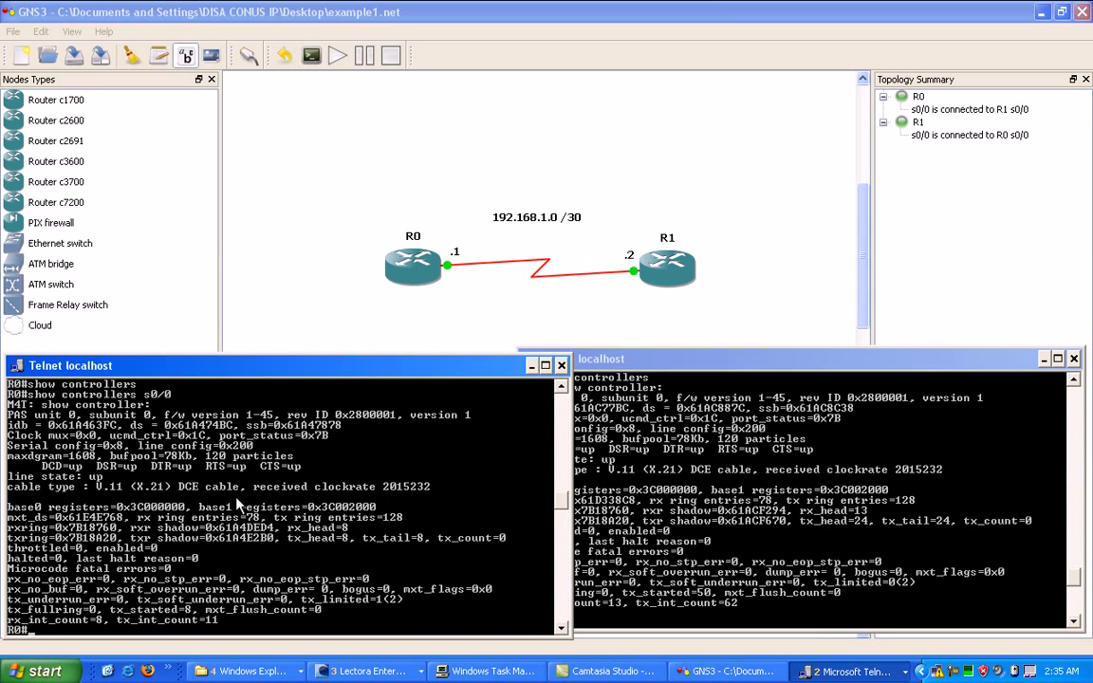
pyautogui.click(714, 490)
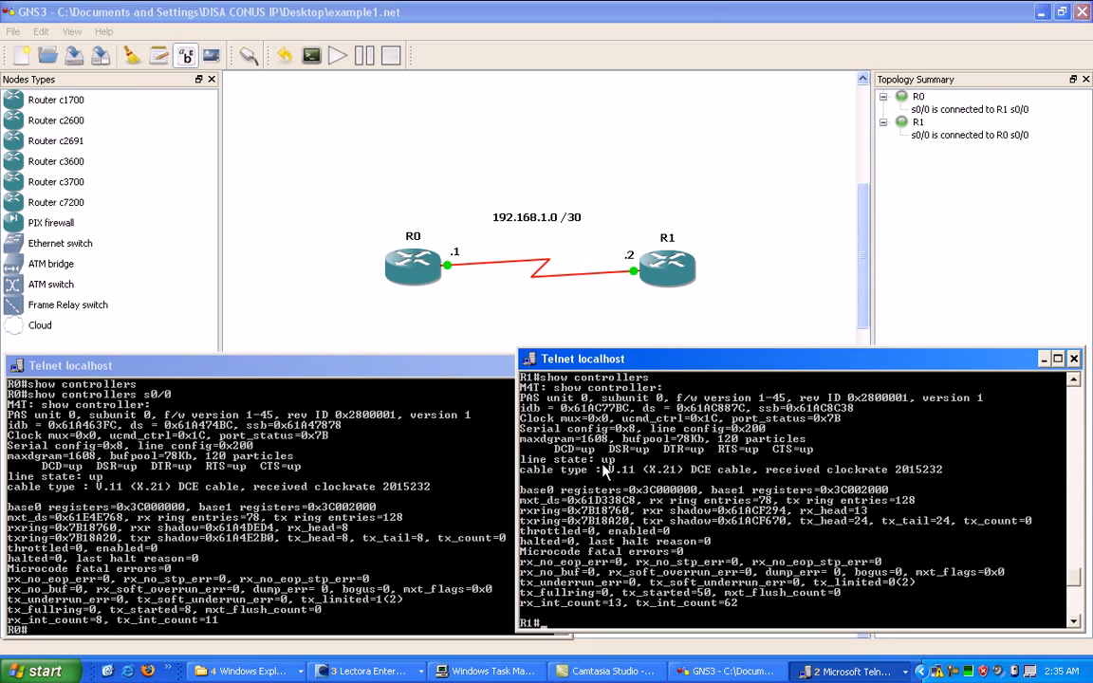
pyautogui.click(455, 441)
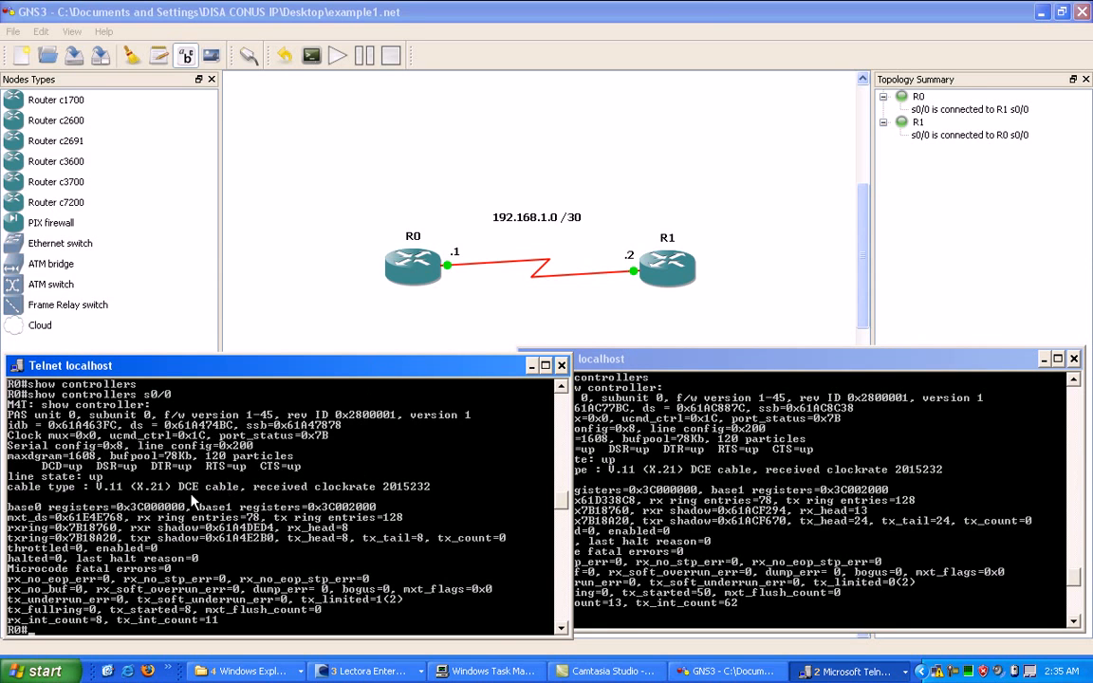
pyautogui.click(604, 443)
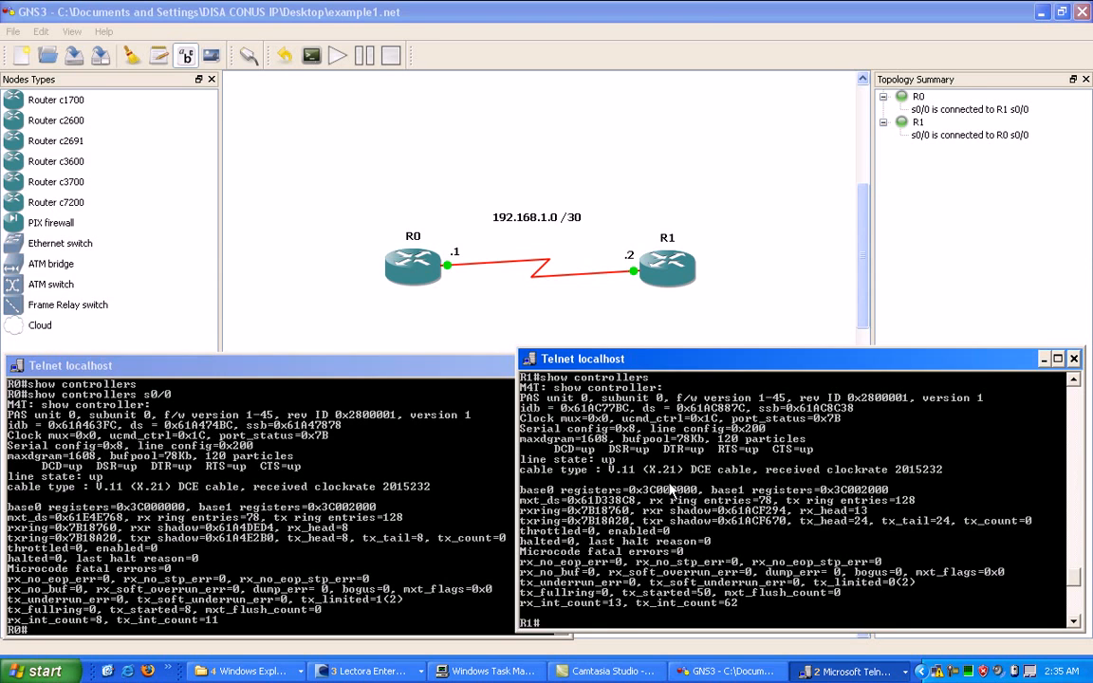